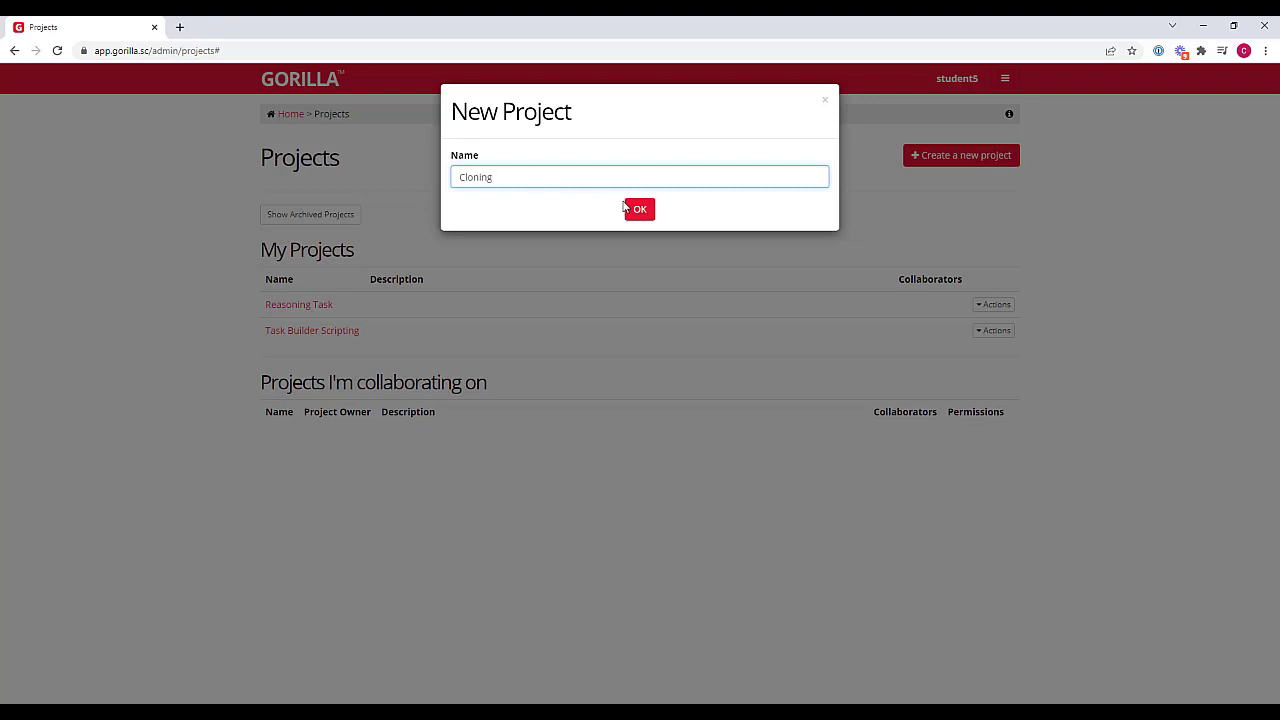
Create the project Cloning and add an experiment to it by cloning the sample Example: Spreadsheet Adaptivity
left_click(627, 208)
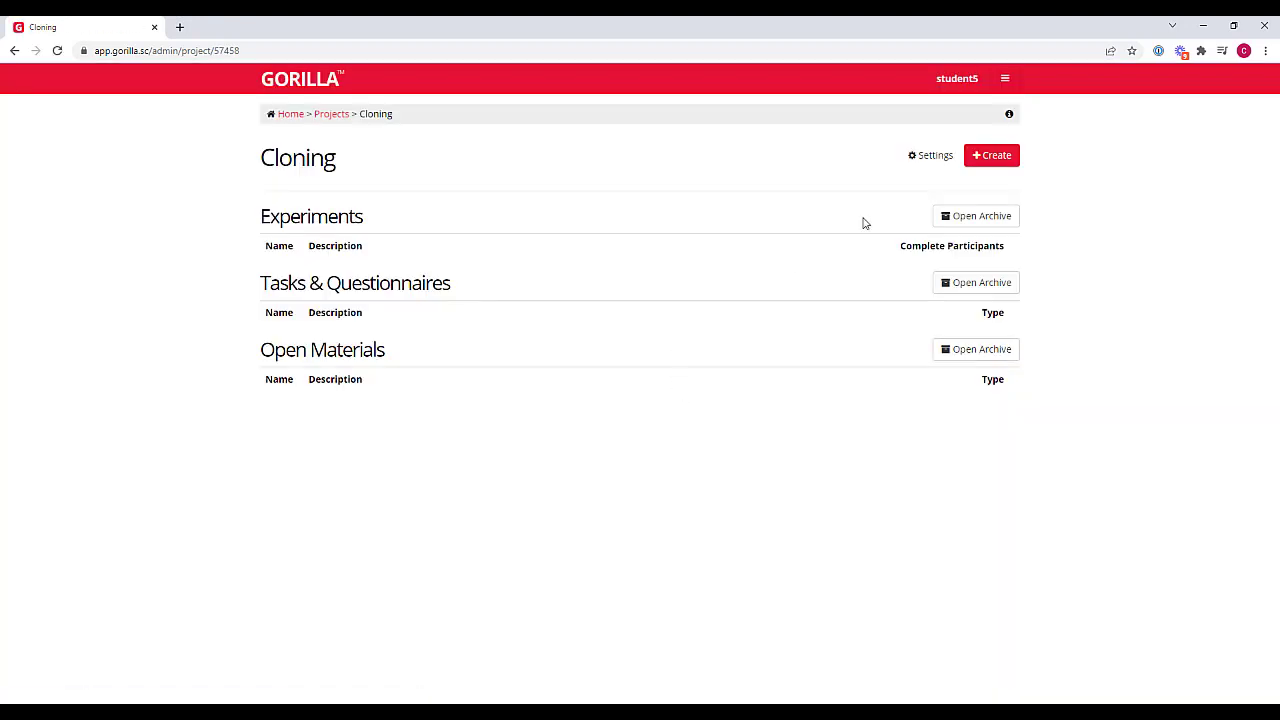
left_click(992, 157)
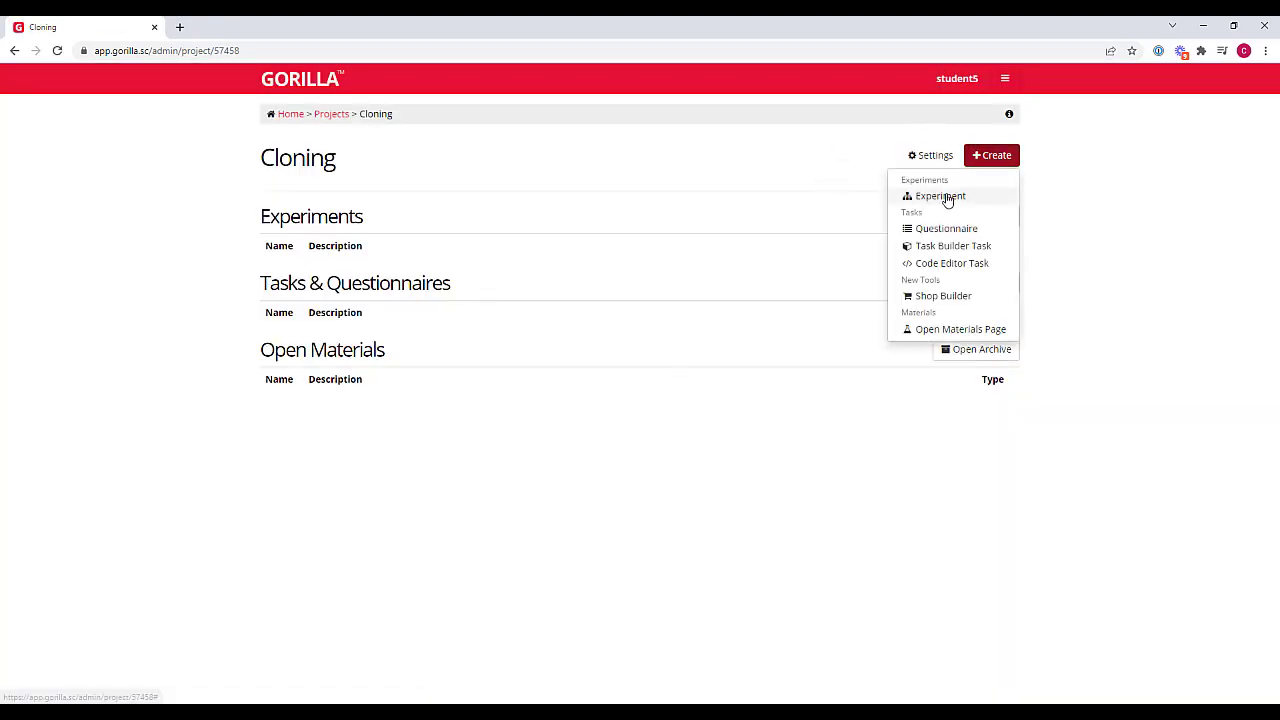
left_click(947, 198)
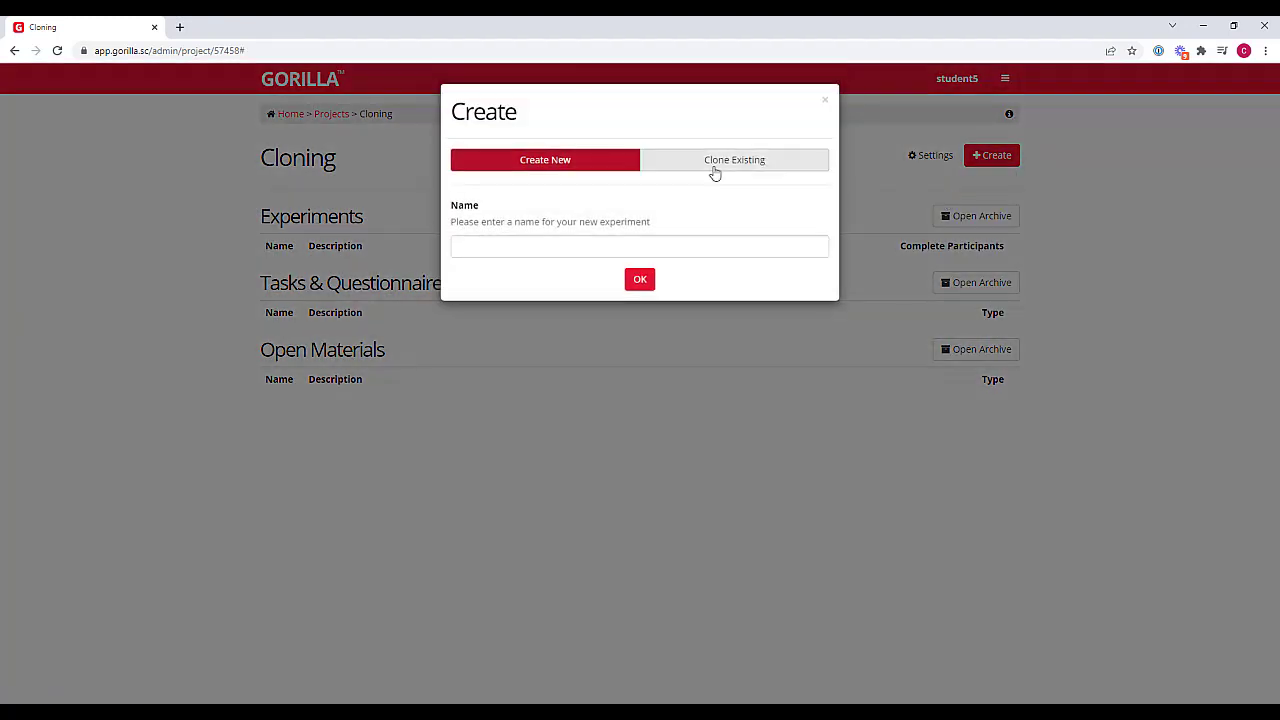
left_click(734, 162)
left_click(503, 264)
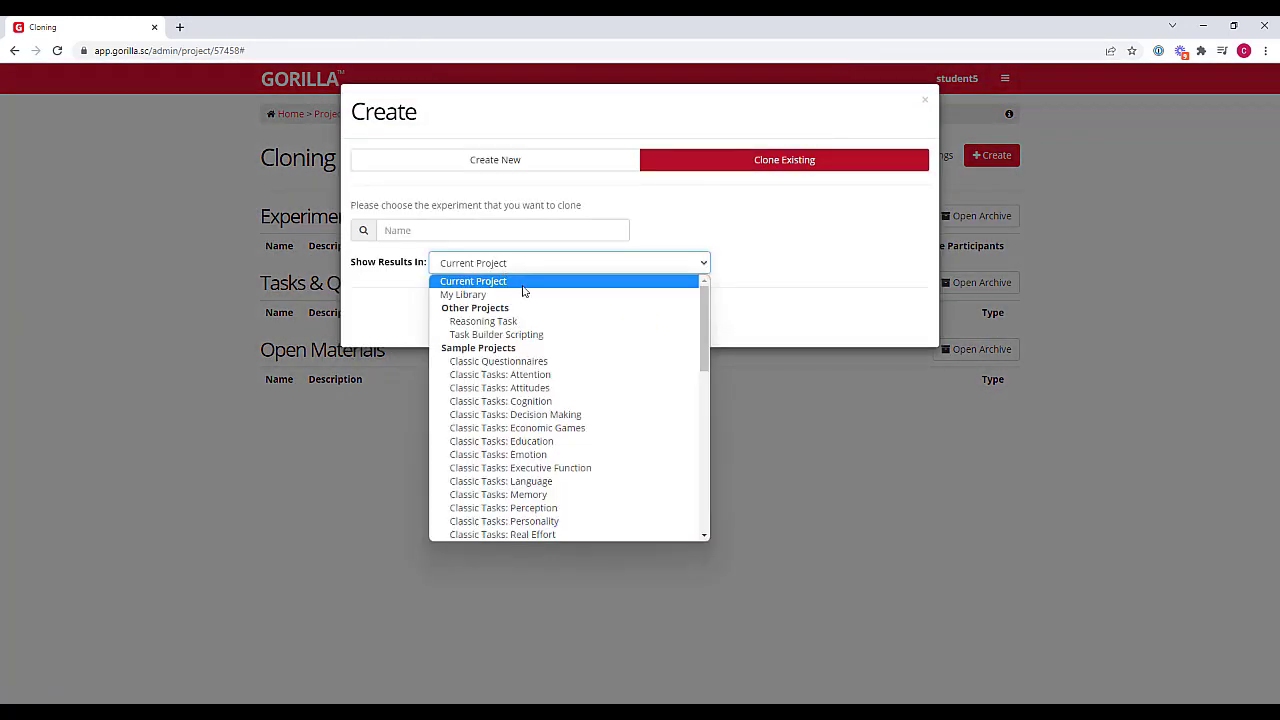
scroll(597, 354, "down", 10)
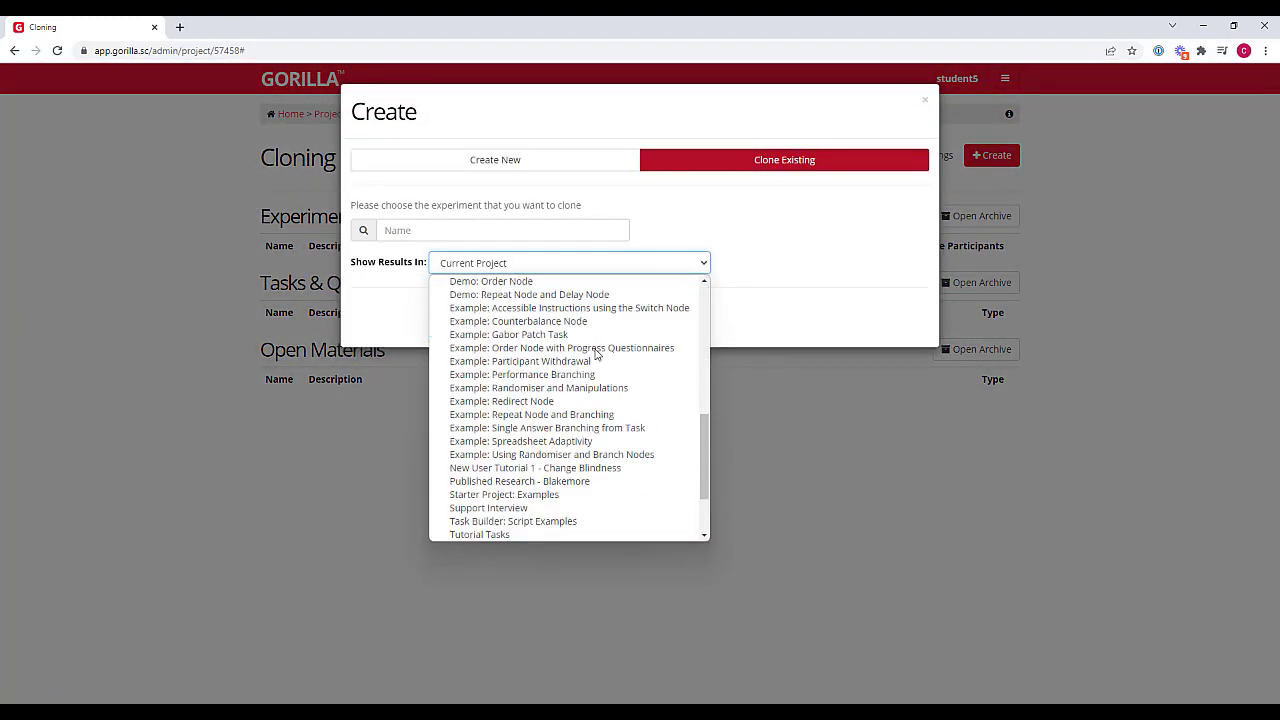
scroll(597, 354, "down", 3)
left_click(597, 349)
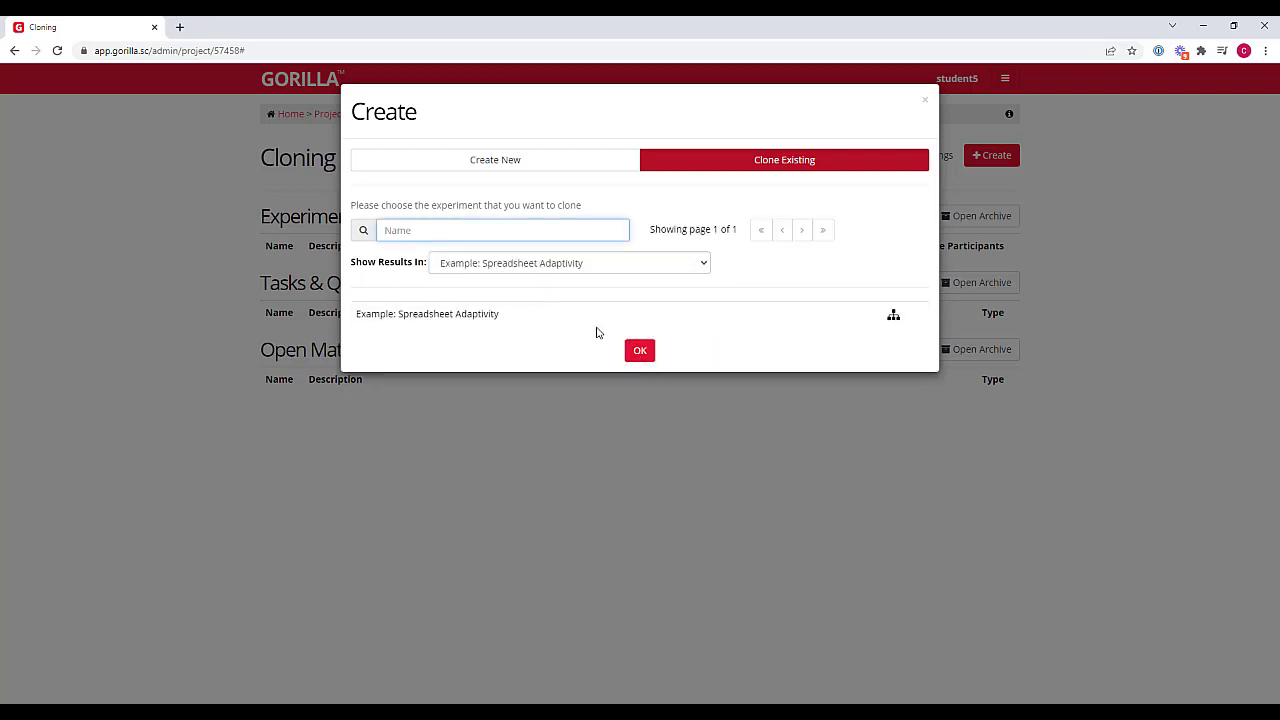
left_click(583, 316)
left_click(640, 355)
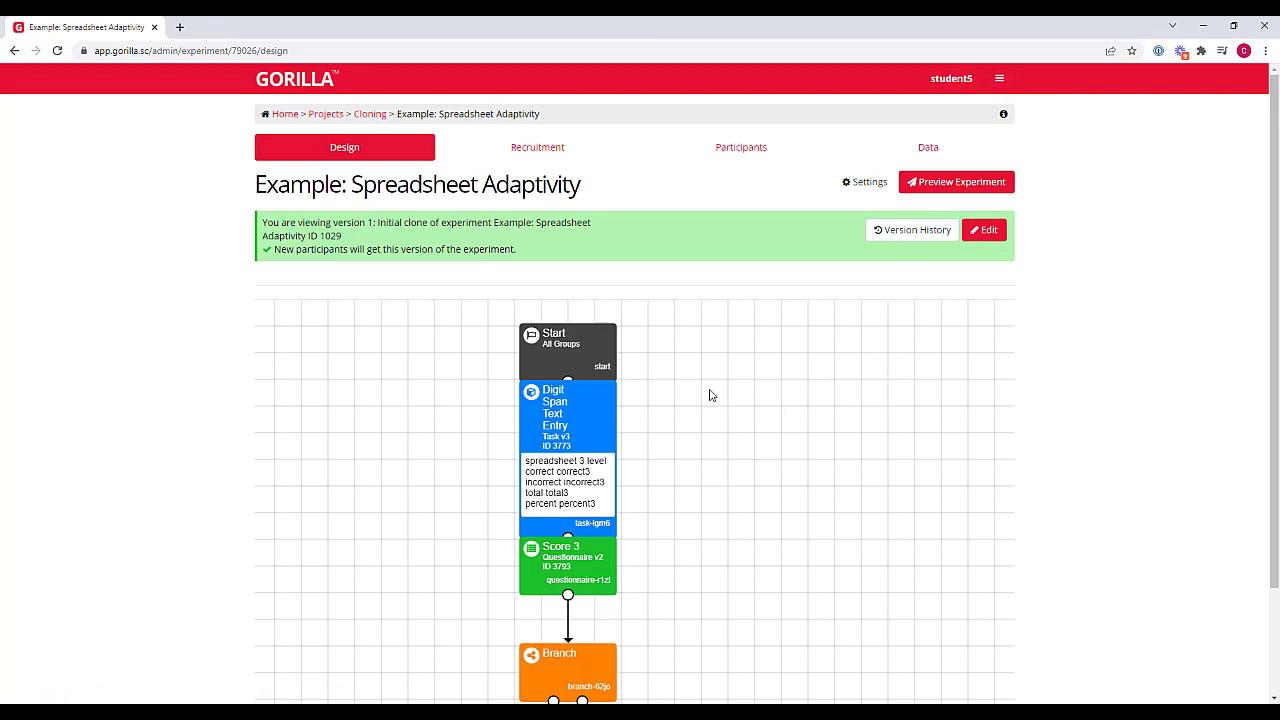
Examine the cloned experiment's tree from the Start node through the Branch paths to Finish and back
left_click_drag(631, 404, 653, 350)
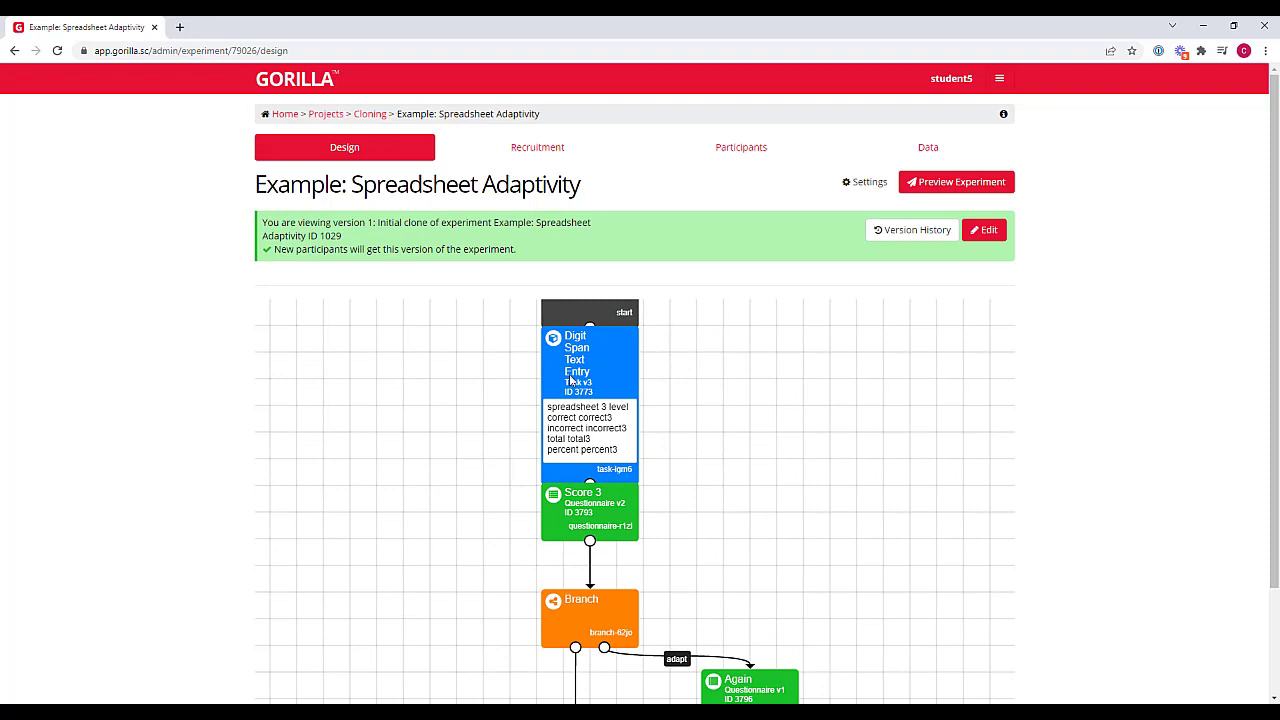
left_click_drag(858, 598, 771, 437)
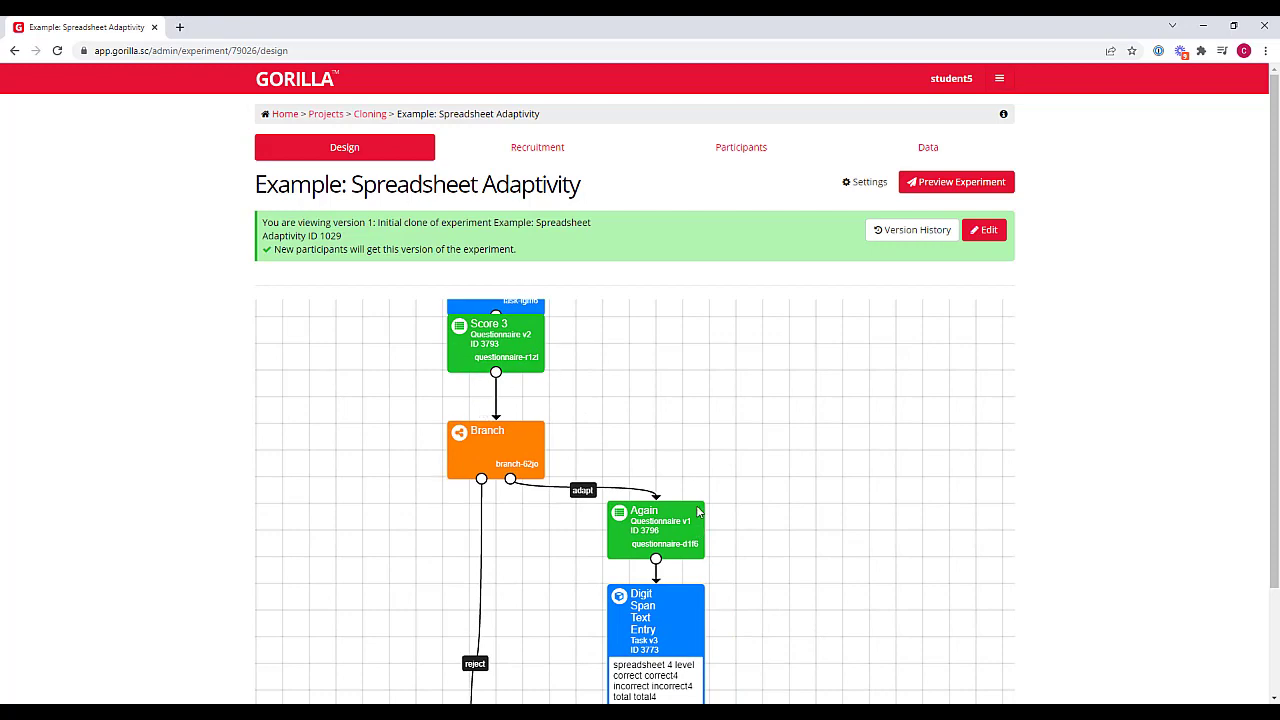
left_click_drag(693, 438, 664, 387)
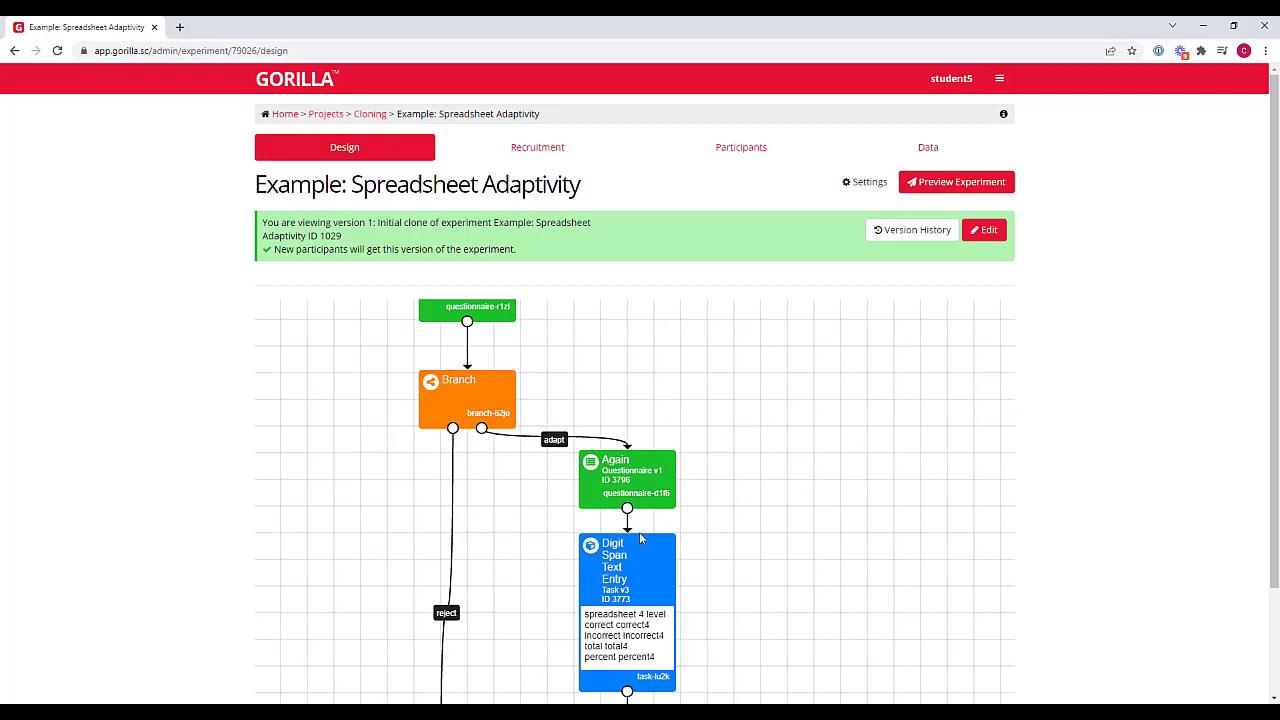
left_click_drag(755, 526, 799, 404)
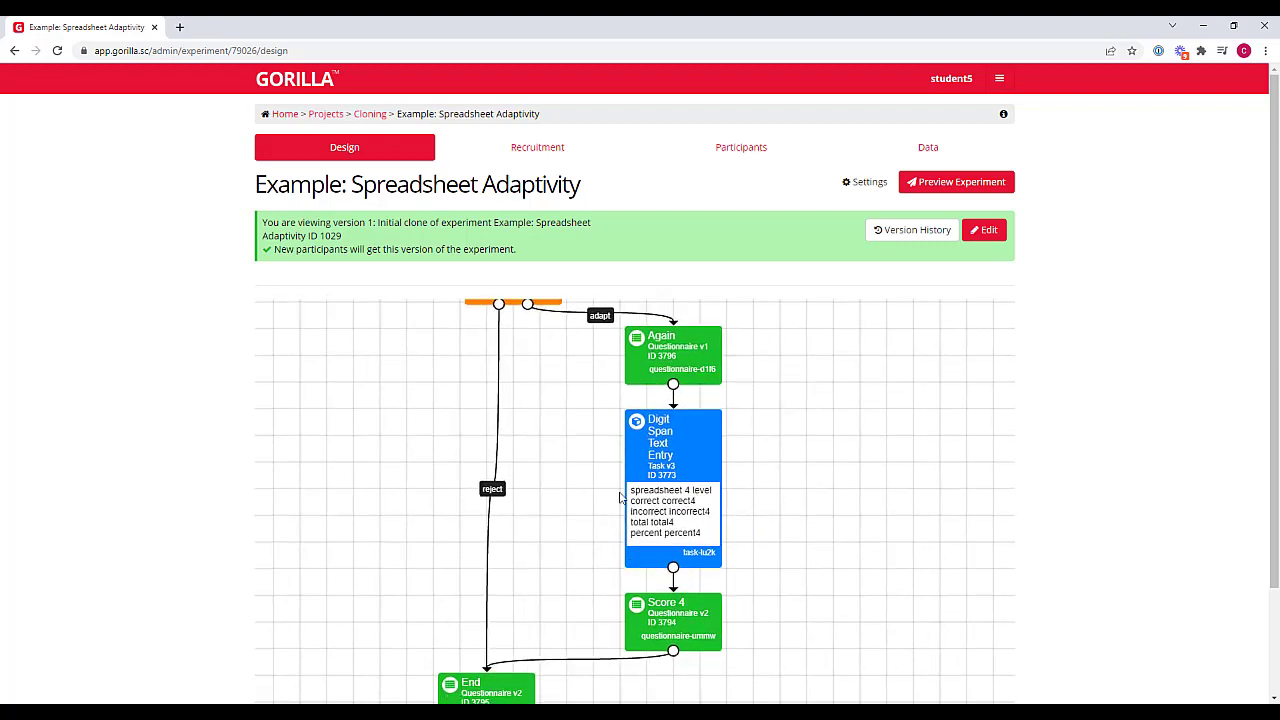
left_click_drag(805, 502, 862, 363)
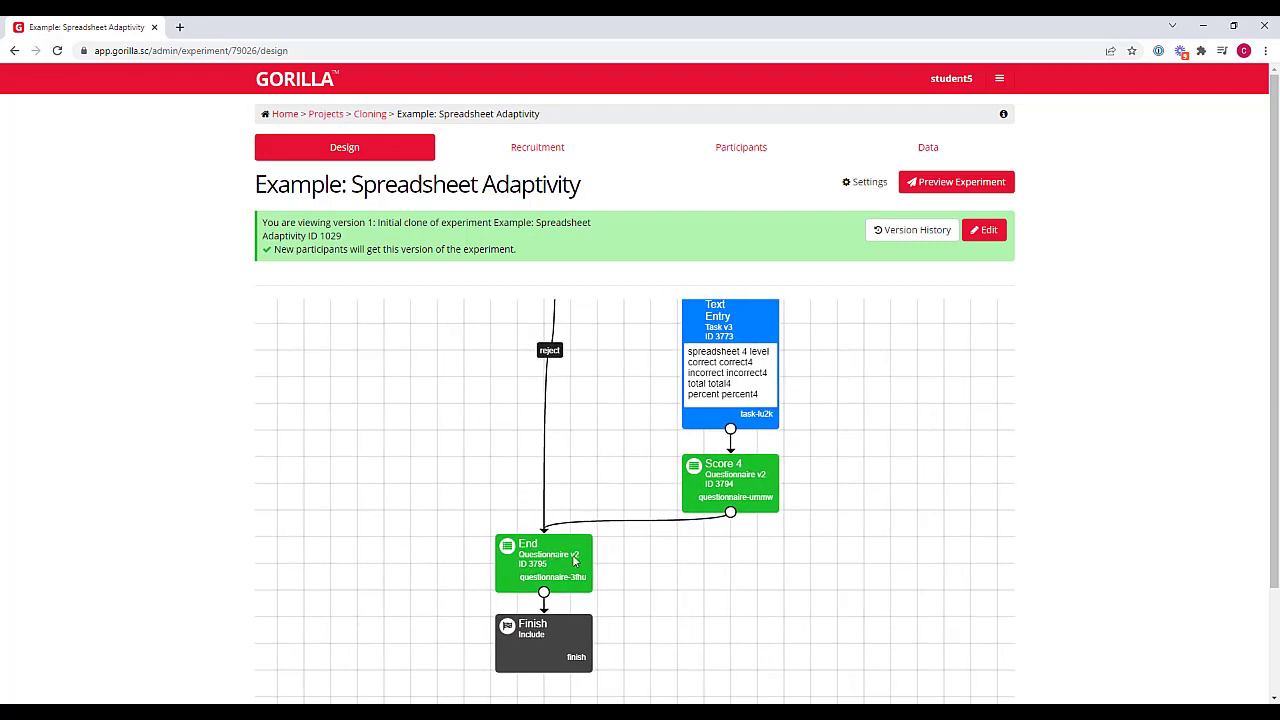
left_click_drag(622, 345, 606, 603)
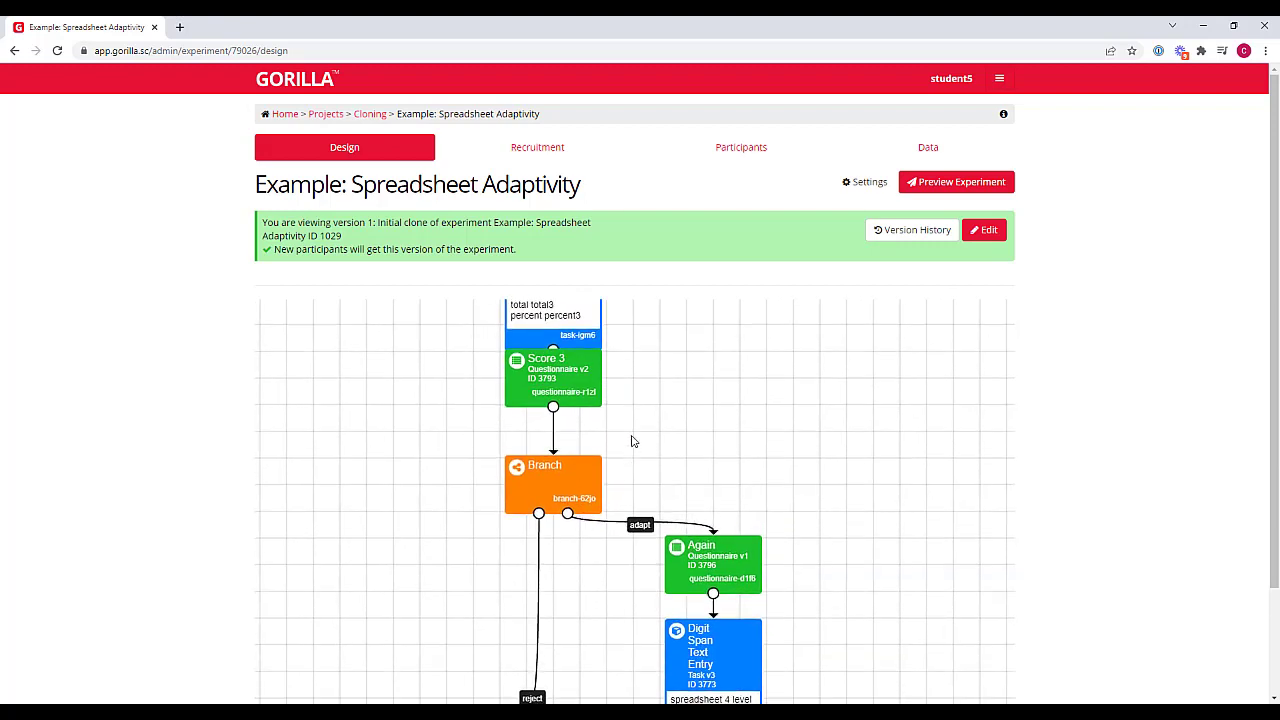
left_click_drag(637, 540, 675, 404)
left_click_drag(625, 455, 606, 246)
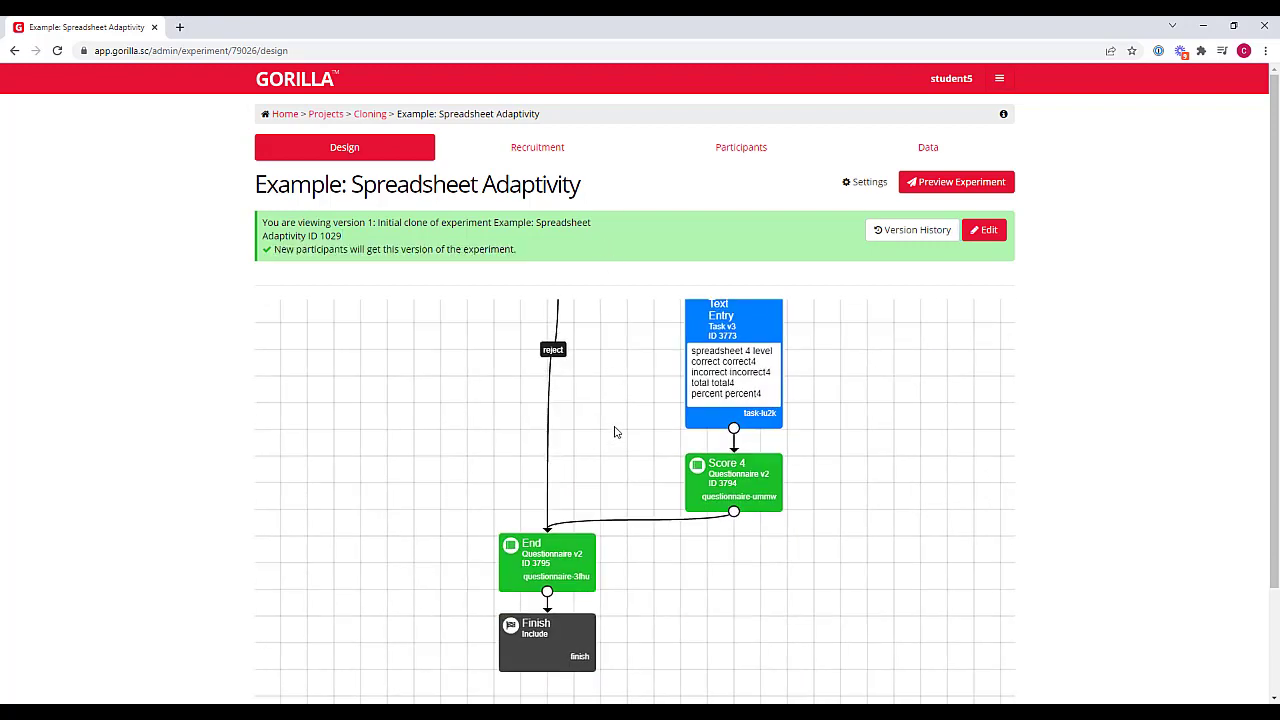
left_click_drag(615, 432, 617, 422)
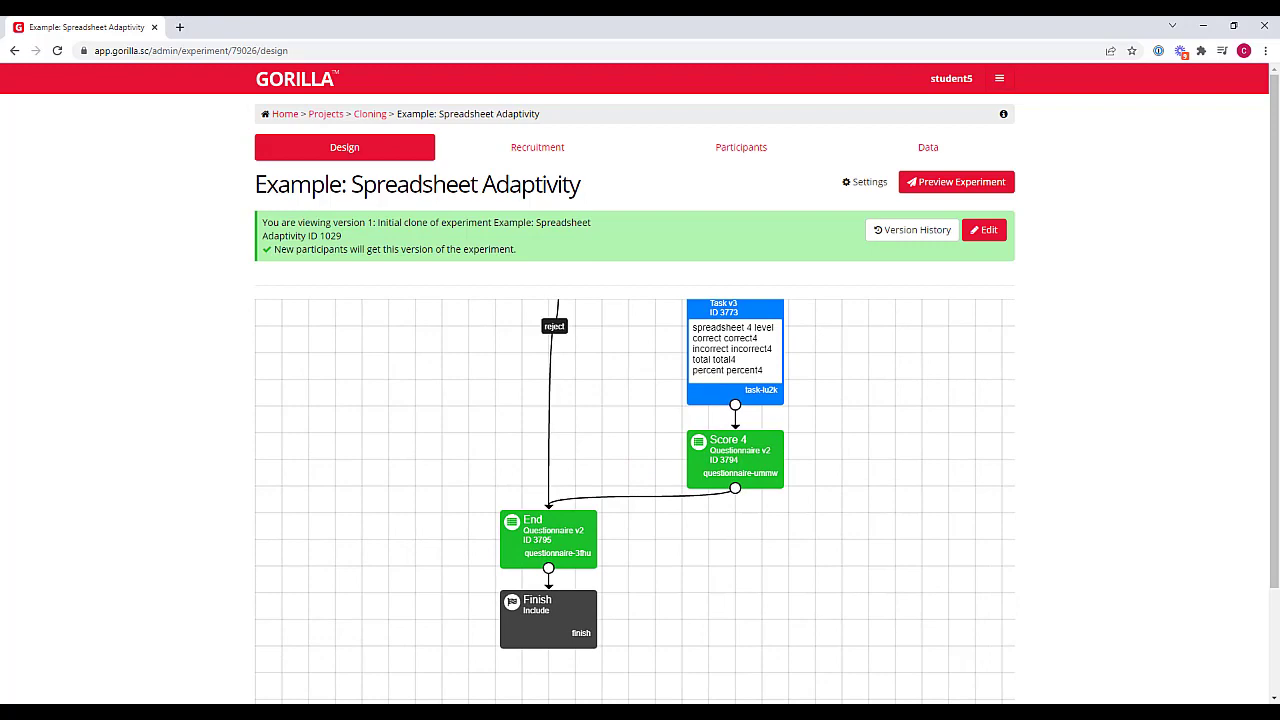
left_click_drag(907, 426, 845, 609)
left_click_drag(784, 513, 777, 682)
left_click_drag(680, 464, 736, 674)
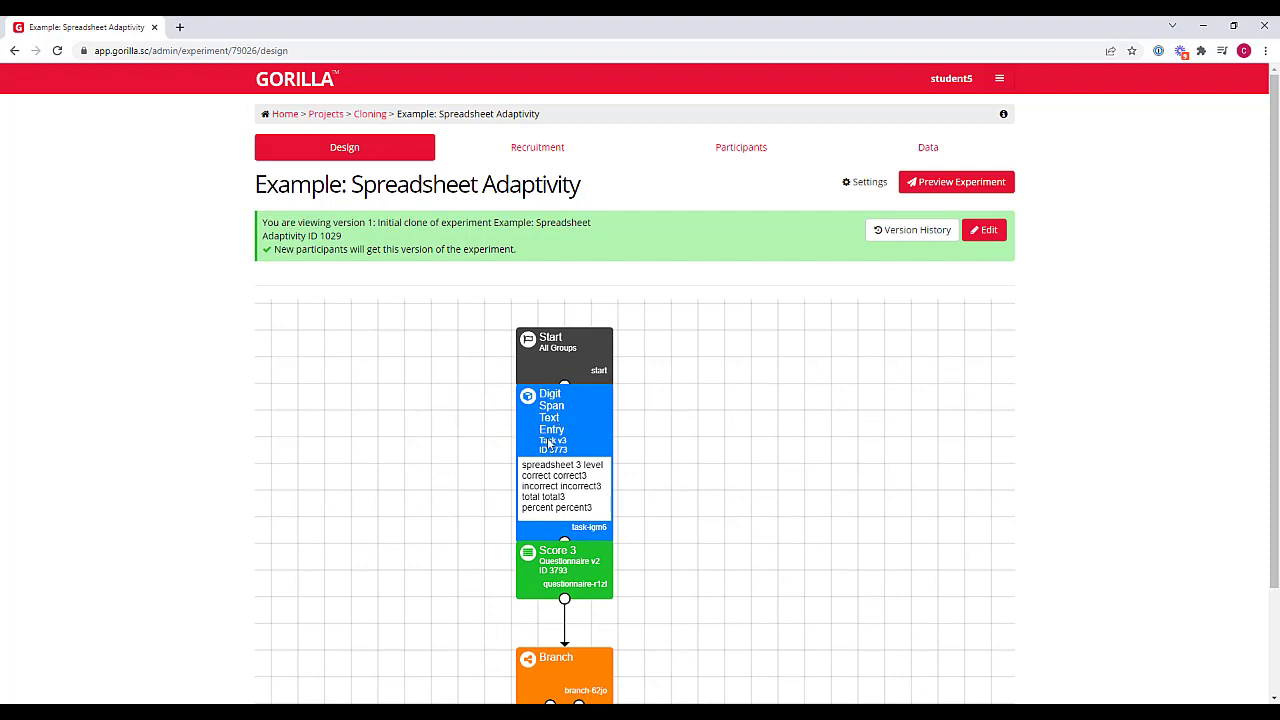
Put the experiment into editing and open the Clone & Edit options of the first Digit Span Text Entry node
left_click(987, 233)
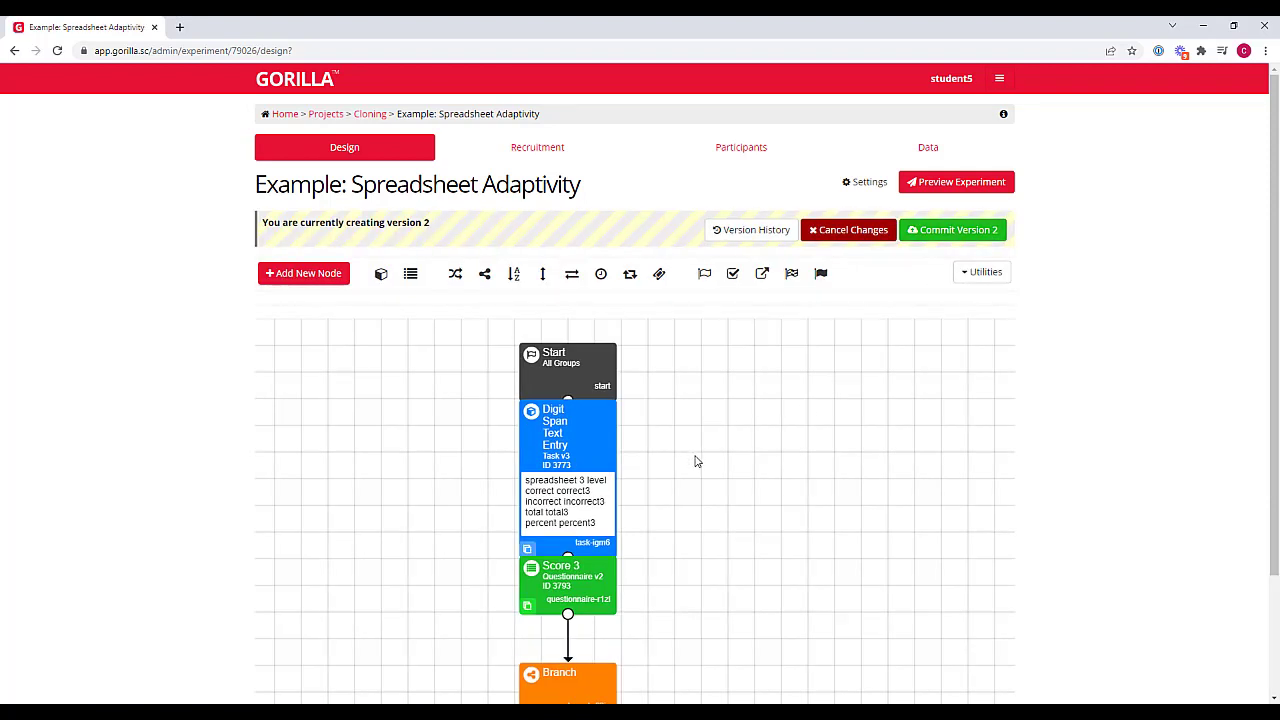
left_click_drag(703, 469, 700, 438)
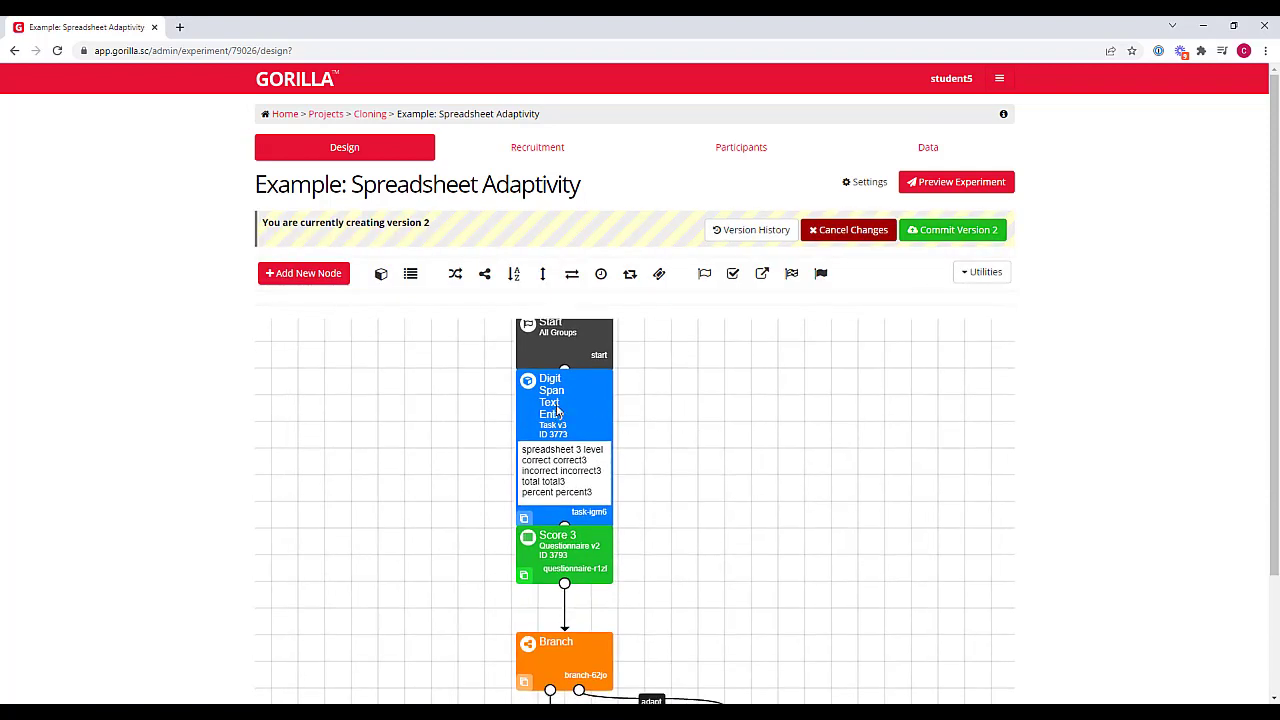
scroll(697, 489, "down", 5)
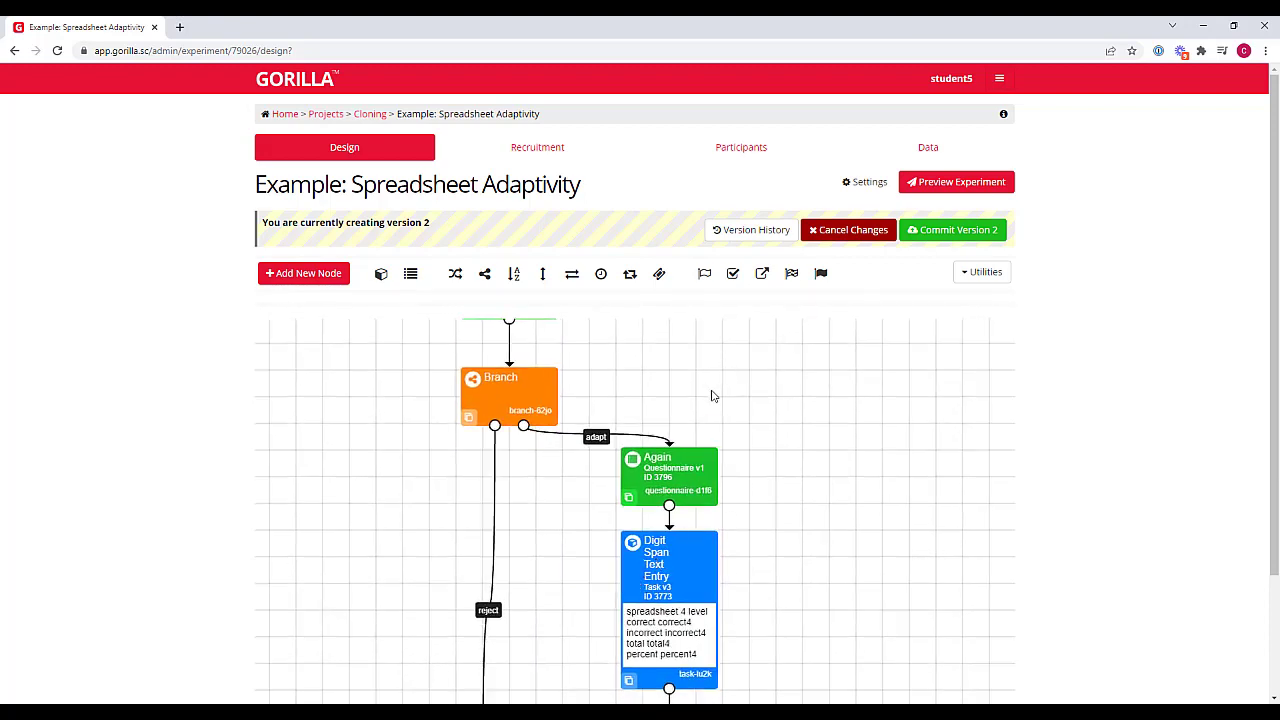
left_click_drag(724, 396, 754, 688)
left_click(549, 430)
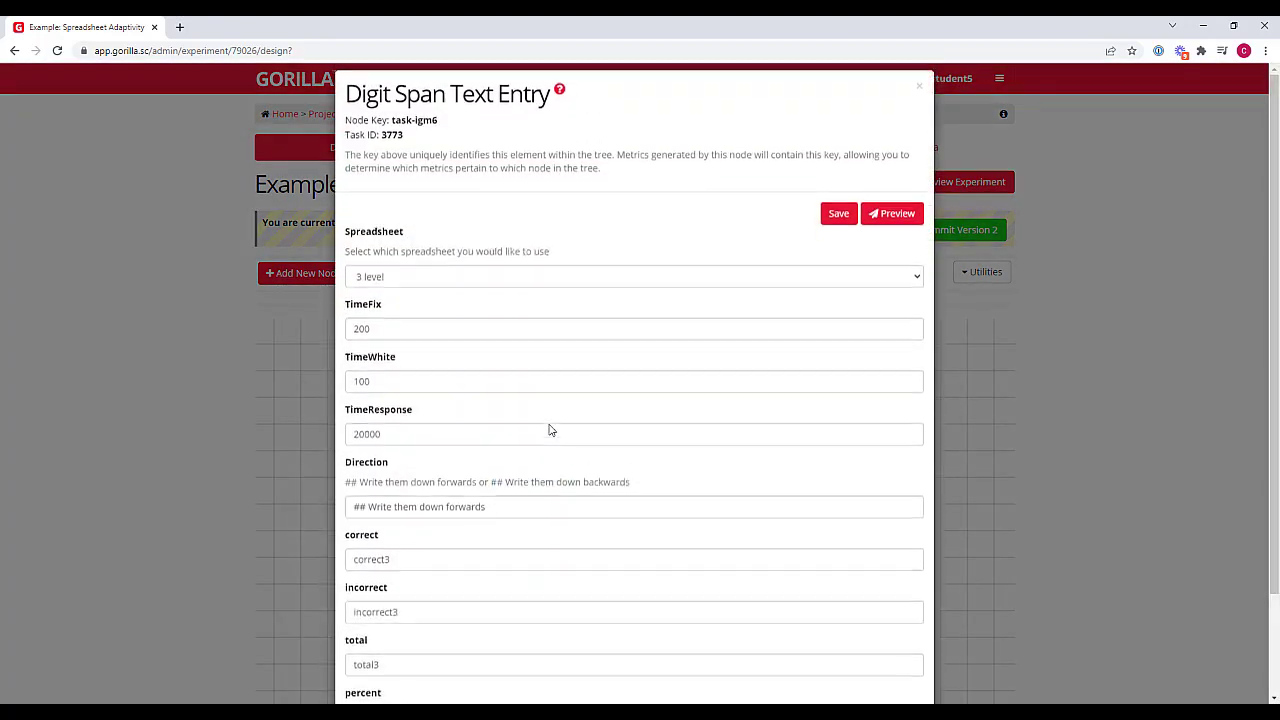
scroll(807, 468, "down", 1)
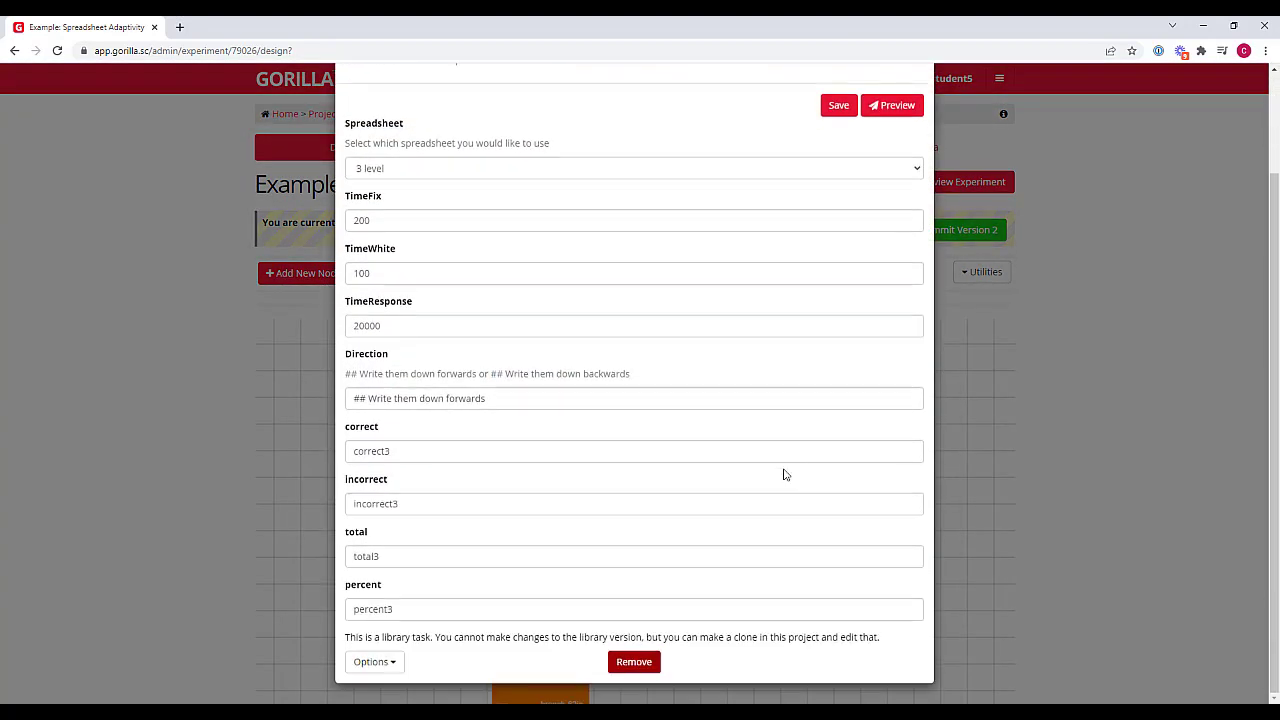
left_click(393, 664)
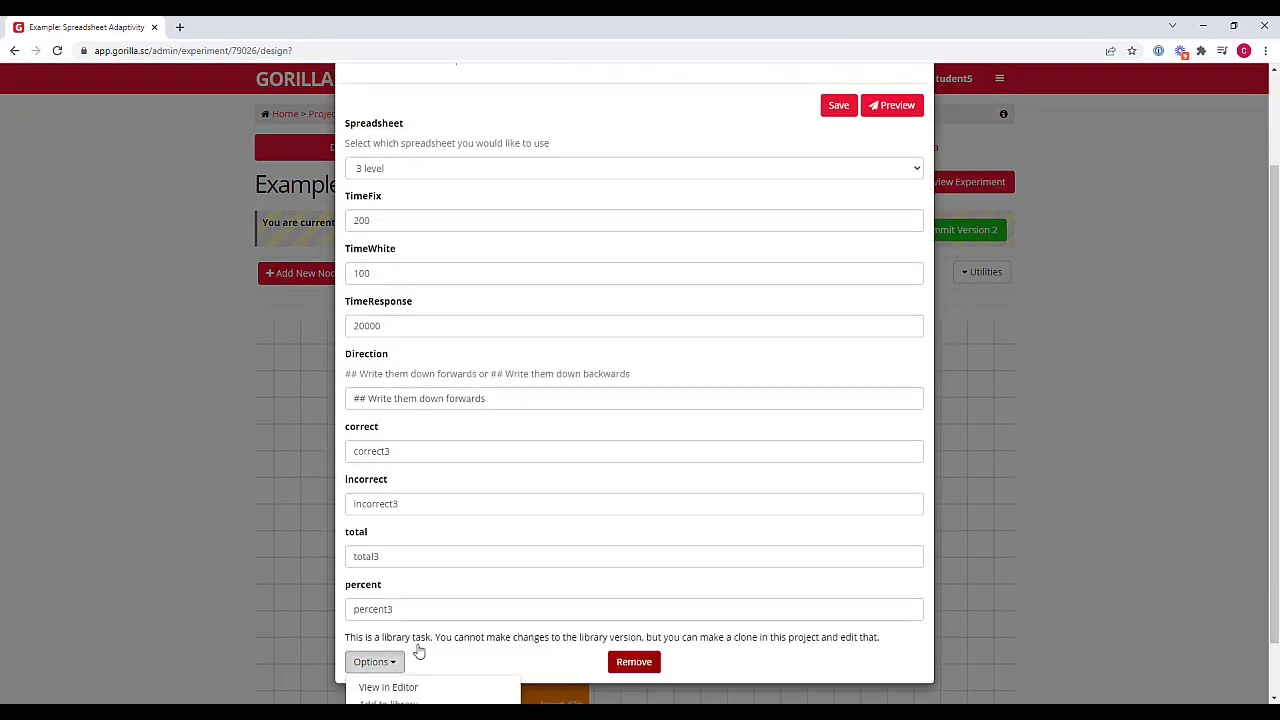
scroll(415, 655, "down", 1)
left_click(390, 691)
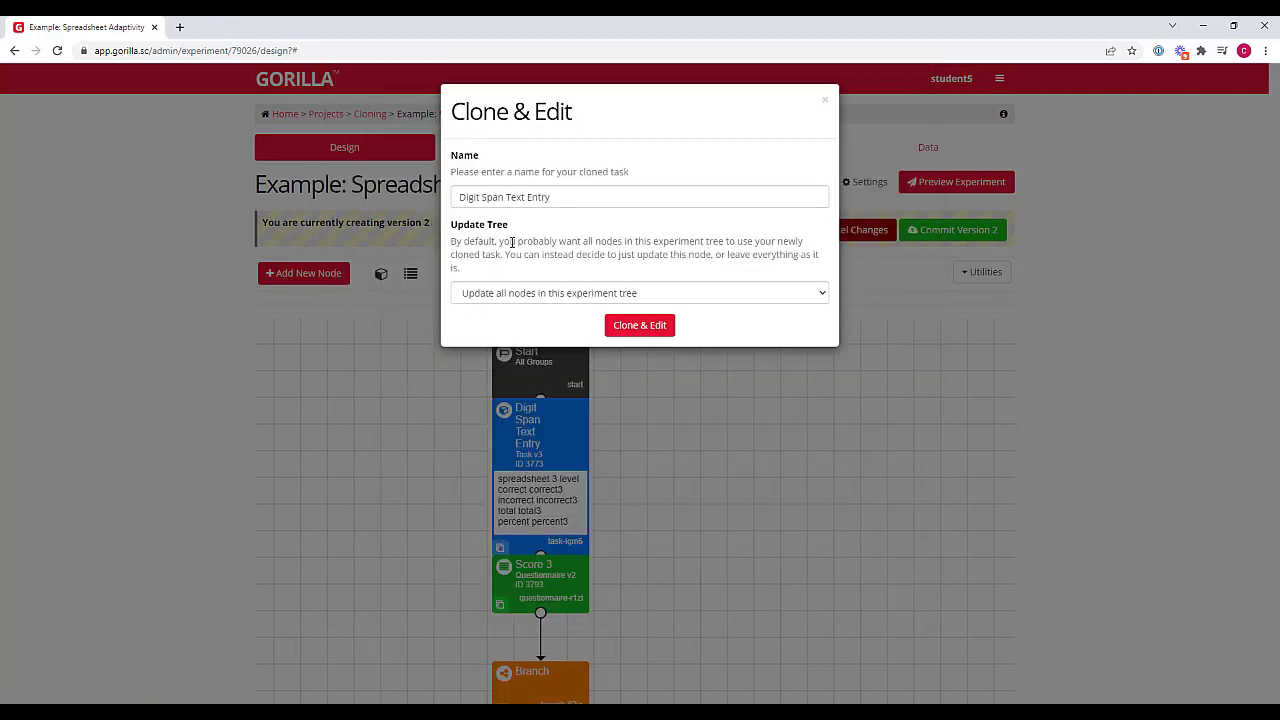
Clone the task under the name Digit Span, with the option to update all nodes in this experiment tree
left_click_drag(563, 203, 502, 220)
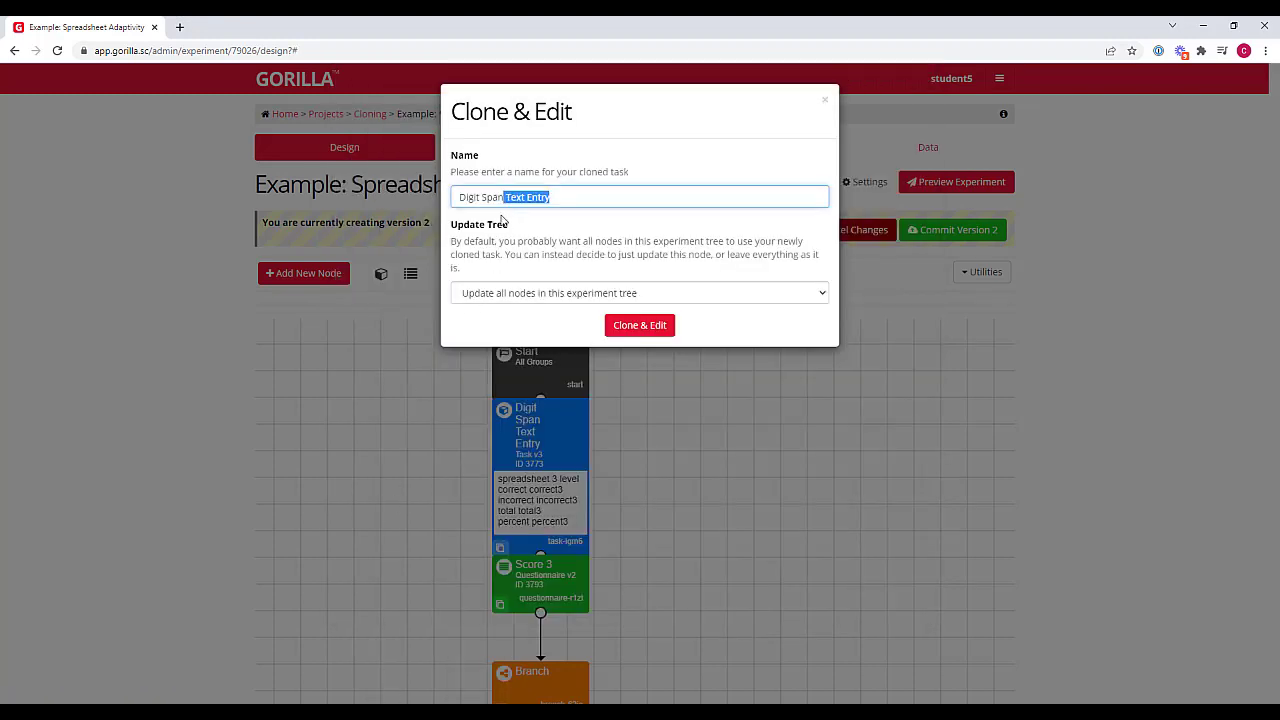
key("BackSpace")
left_click(572, 241)
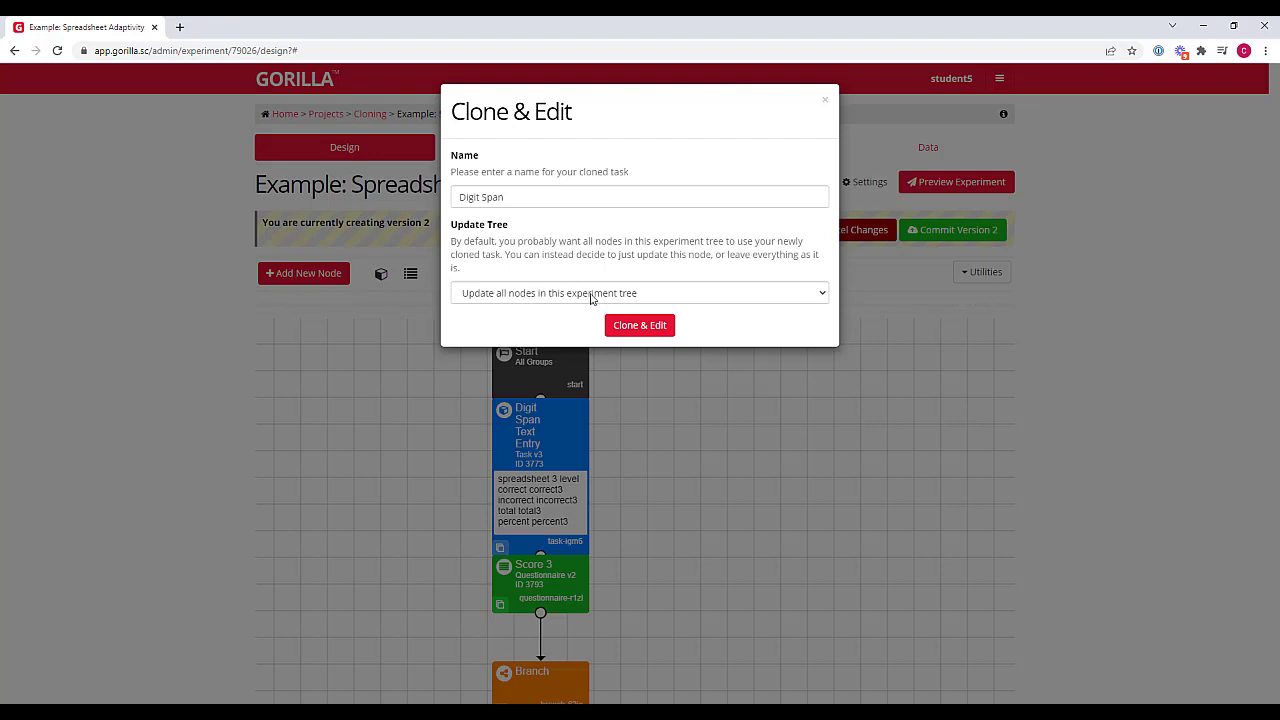
left_click(662, 298)
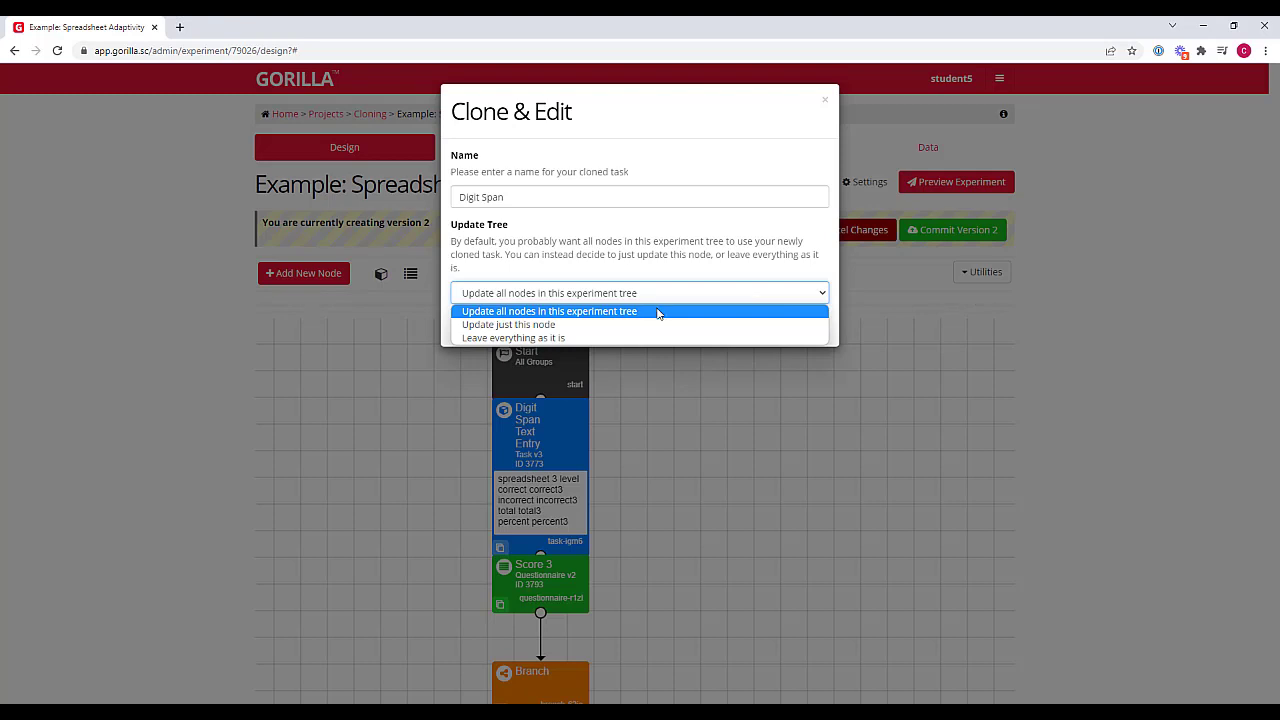
left_click(645, 268)
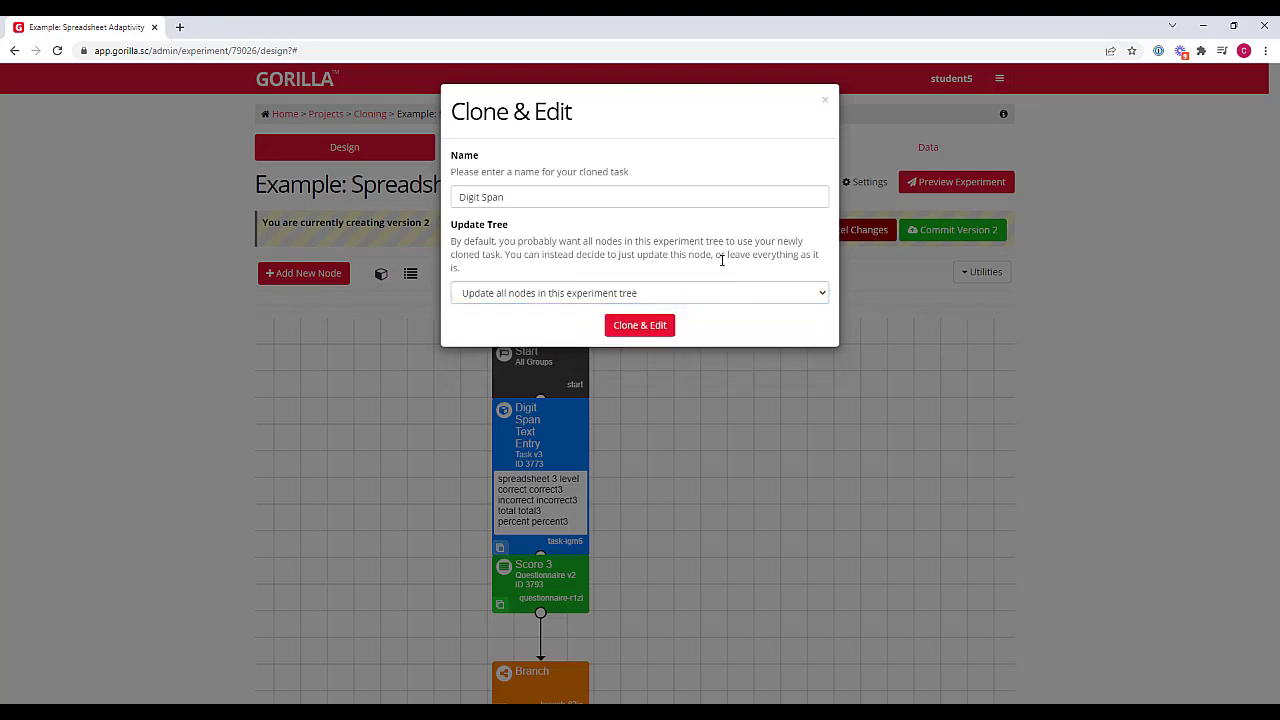
left_click(626, 330)
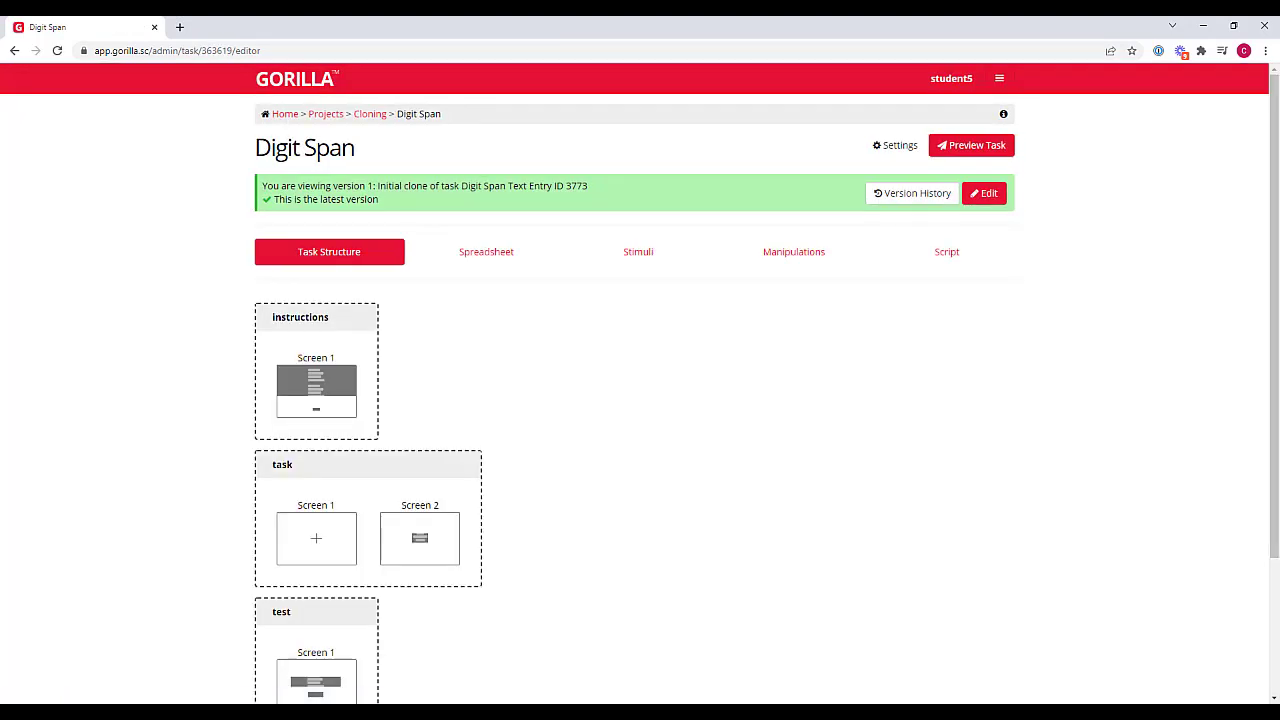
Inspect the cloned Digit Span task from the Cloning project and its node in the Example: Spreadsheet Adaptivity experiment tree
left_click(366, 114)
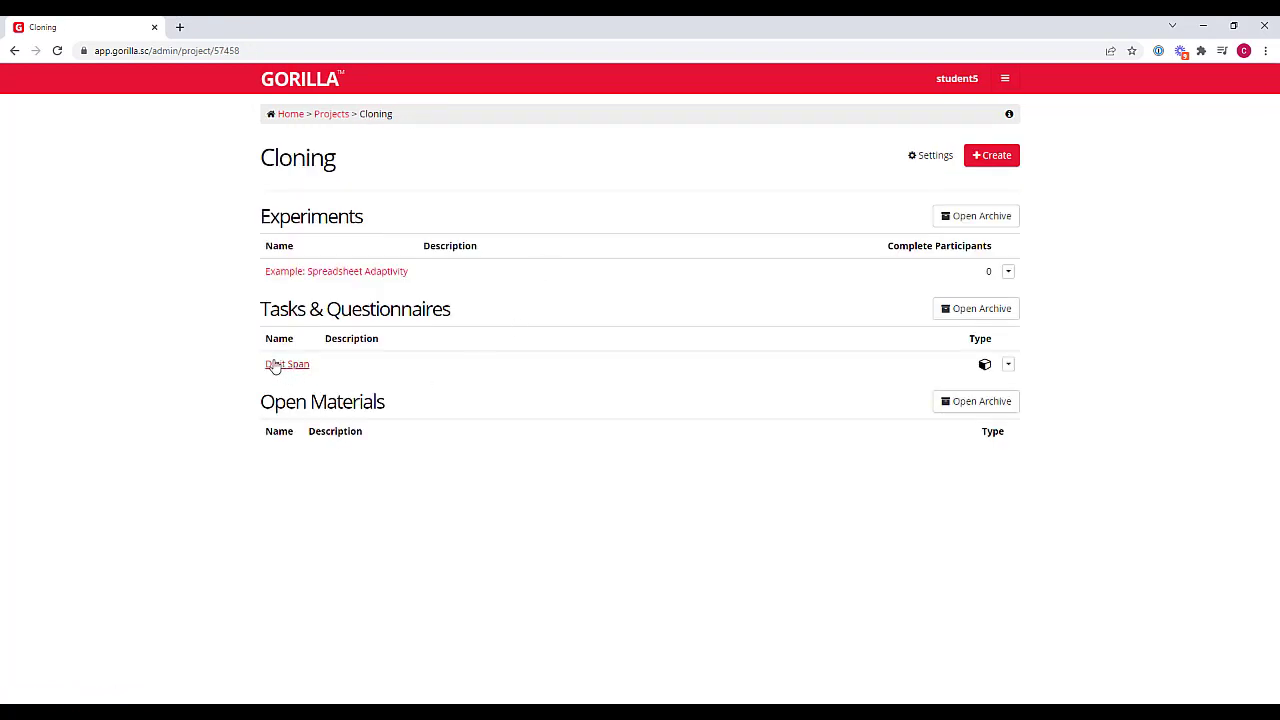
left_click(281, 365)
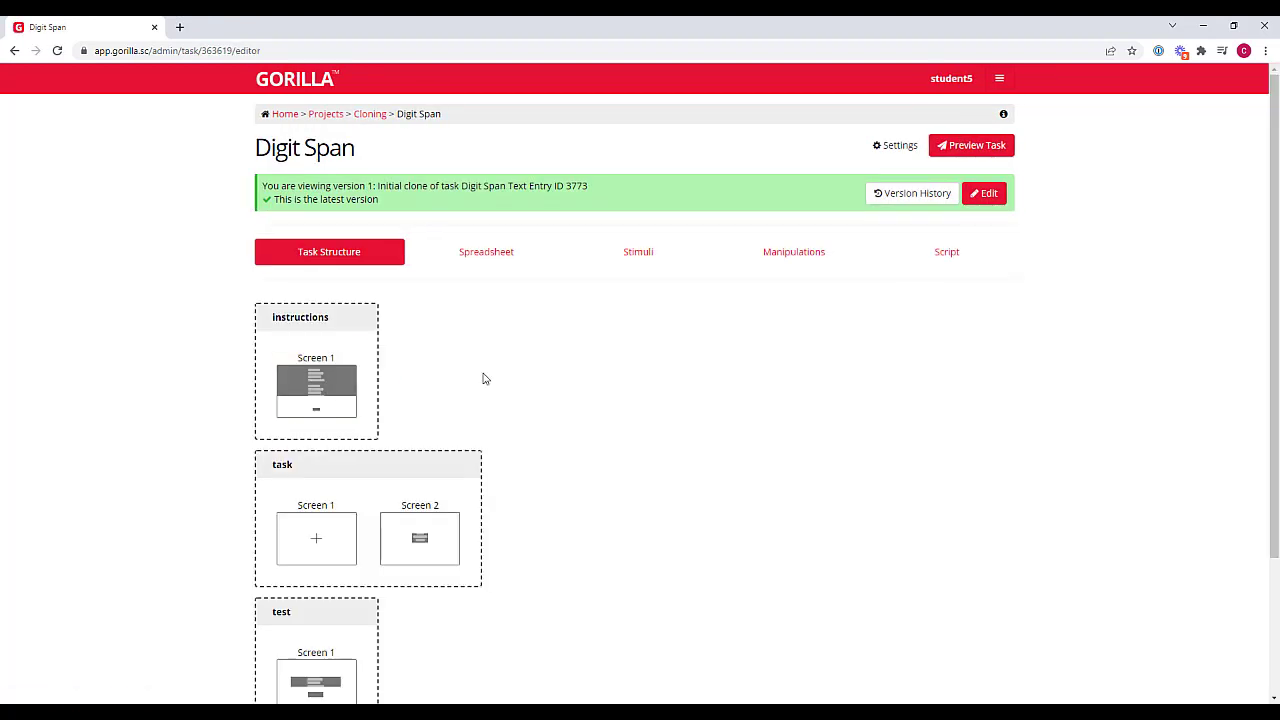
left_click_drag(334, 186, 374, 186)
left_click(567, 369)
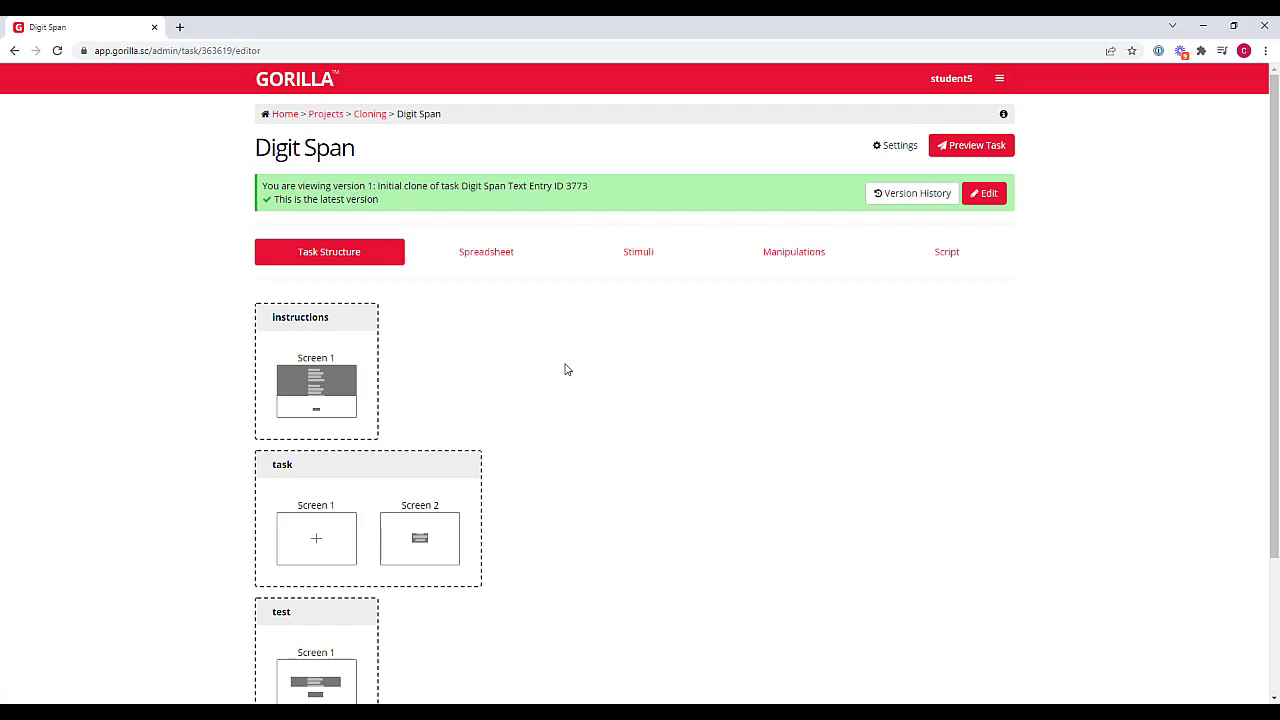
left_click(370, 114)
left_click(337, 271)
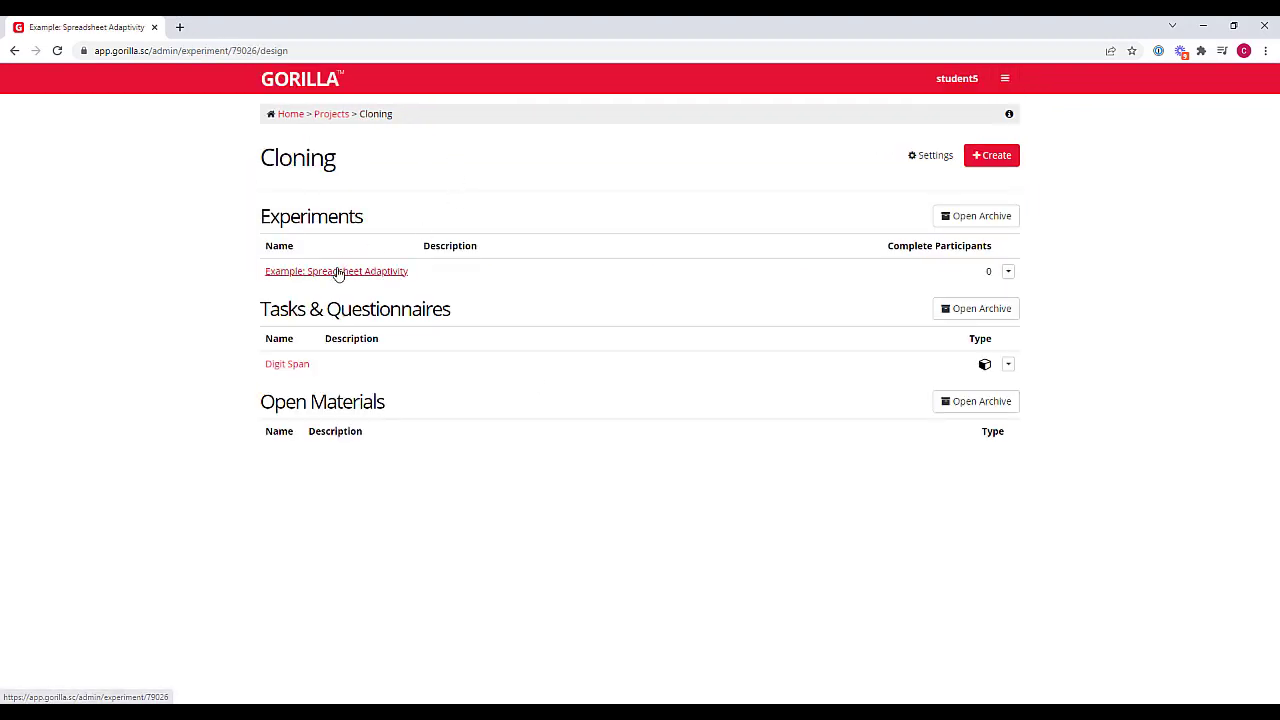
left_click_drag(642, 436, 648, 406)
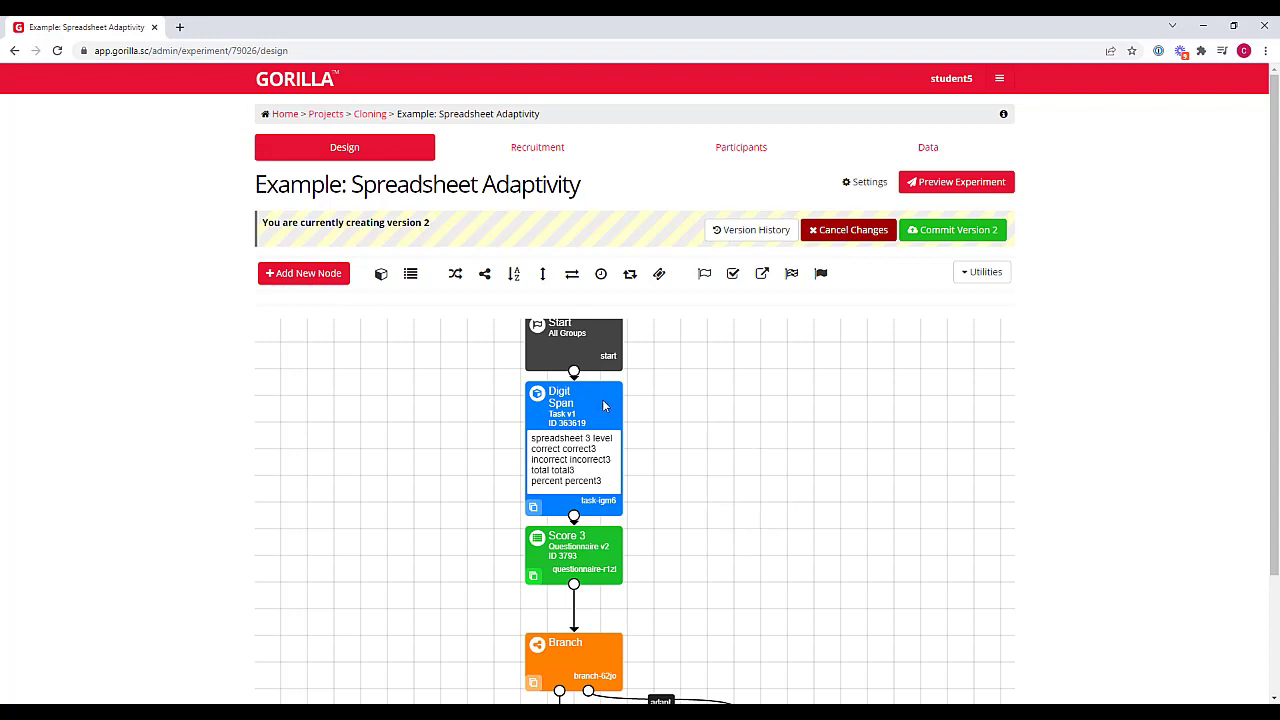
Put the Digit Span task from the Cloning project into editing and open Screen 1 of its instructions display
left_click(372, 115)
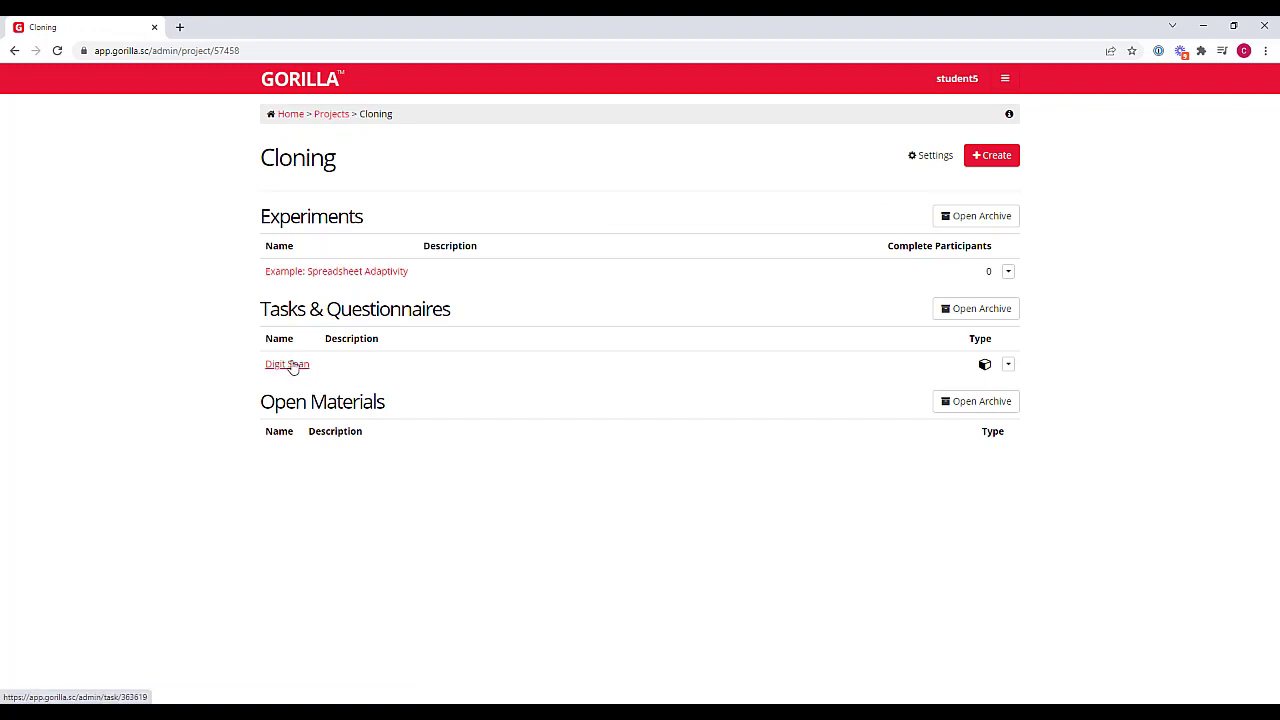
left_click(287, 364)
left_click(986, 192)
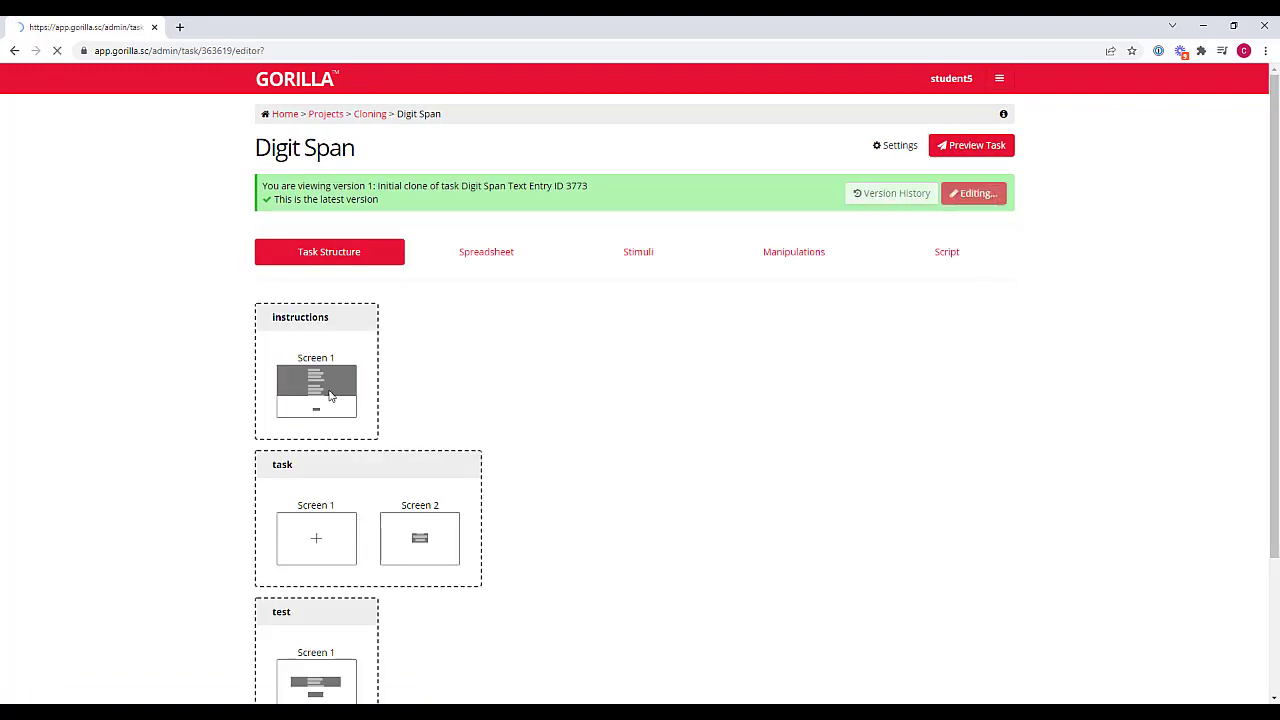
left_click(327, 410)
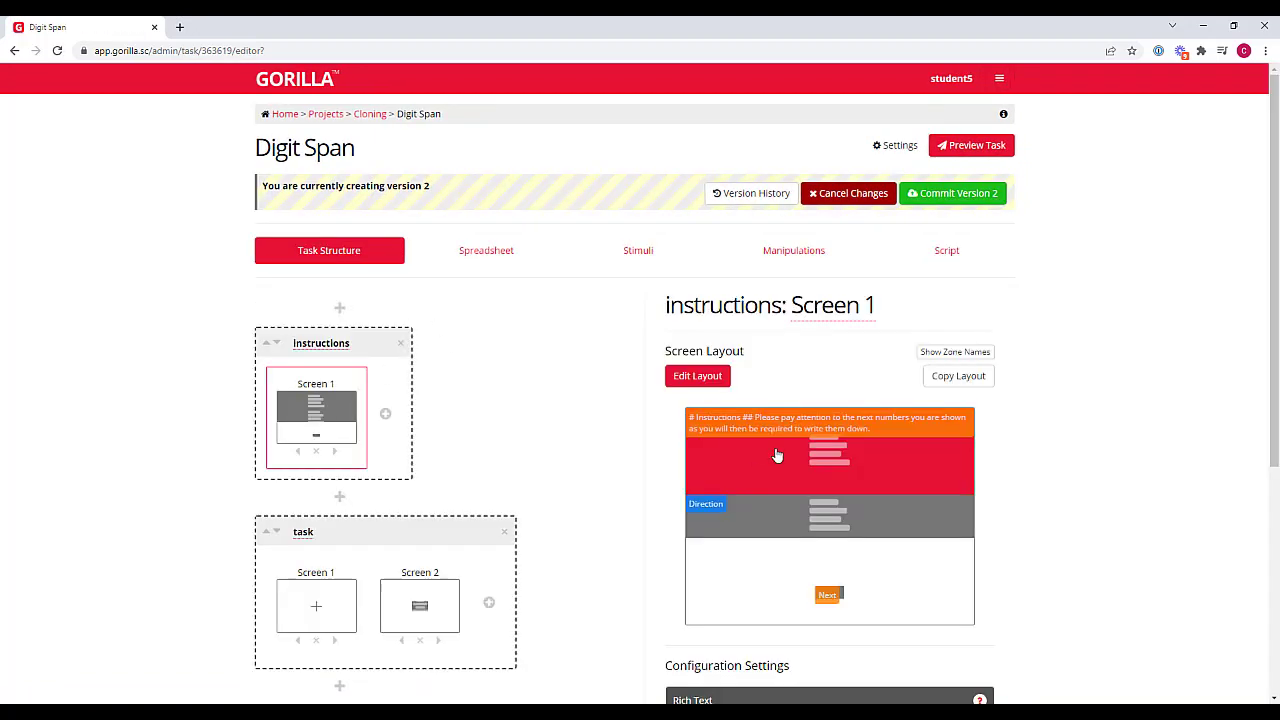
Add the heading line "# THIS IS THE CHANGED ONE" to the end of the main instructions text on Screen 1
left_click(777, 455)
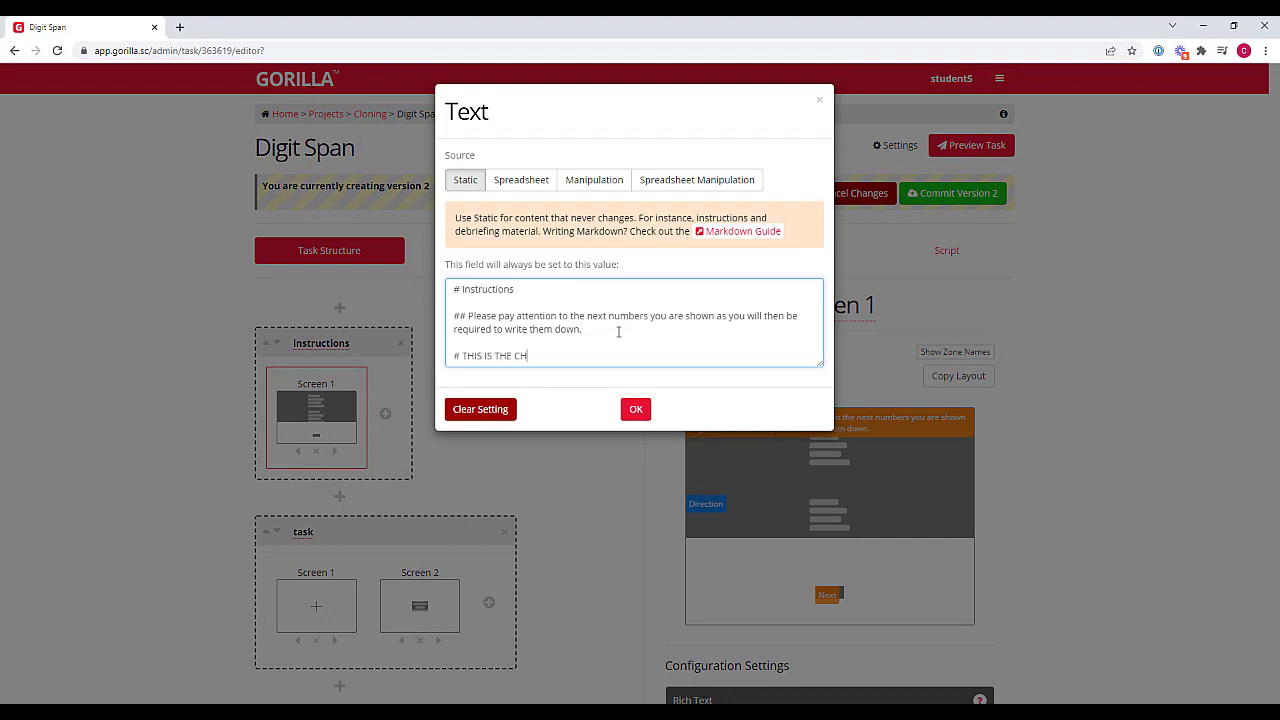
type("ANGED ONE")
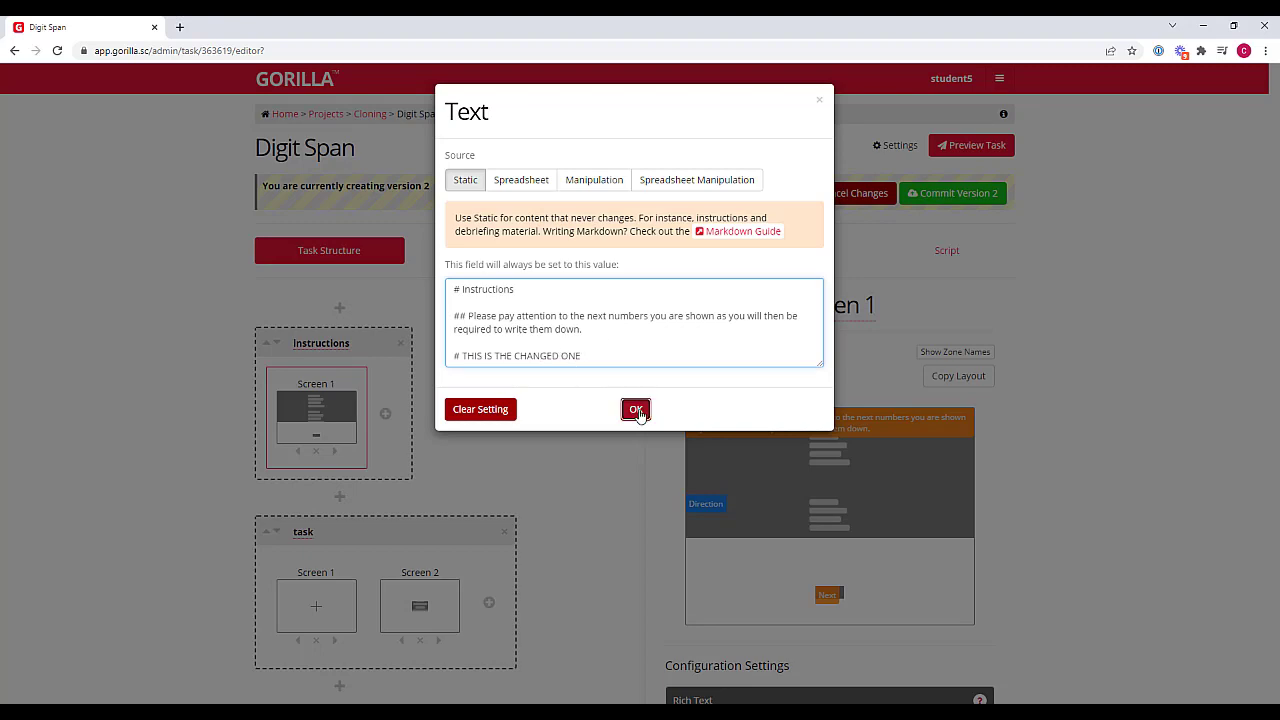
left_click(636, 409)
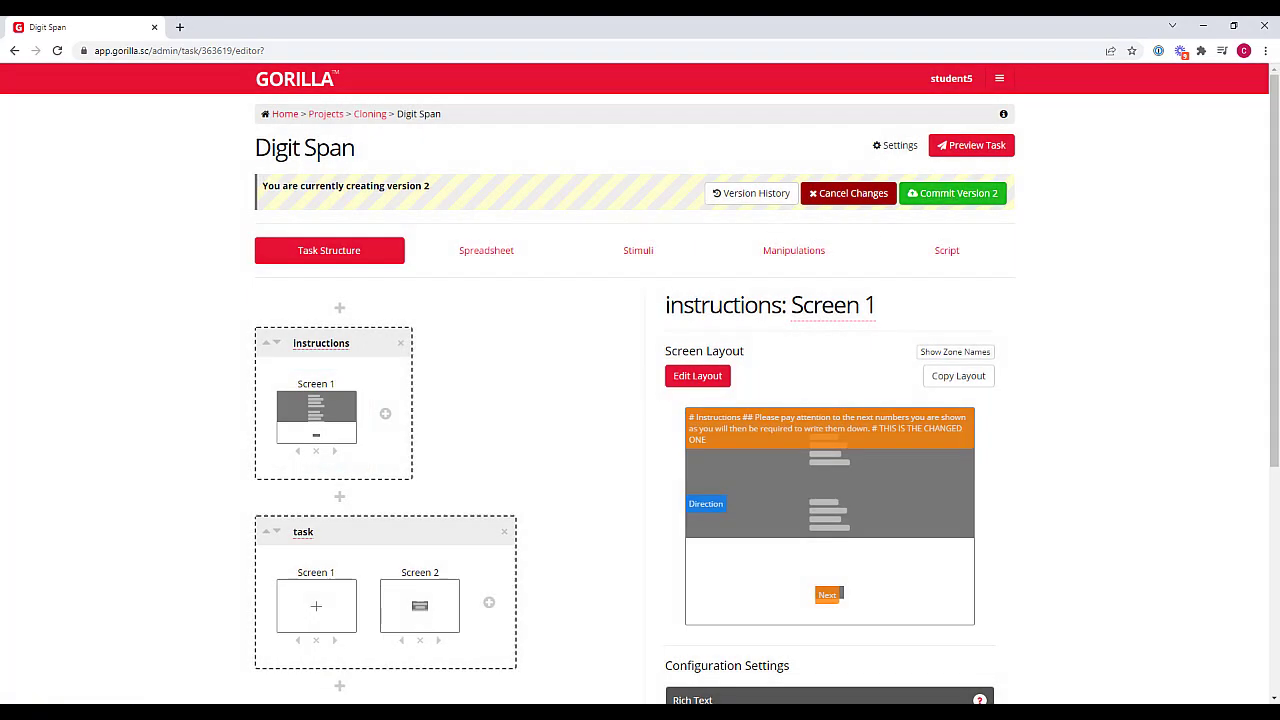
Commit version 2 of the Digit Span task with the description "Changed text prompt"
left_click(975, 193)
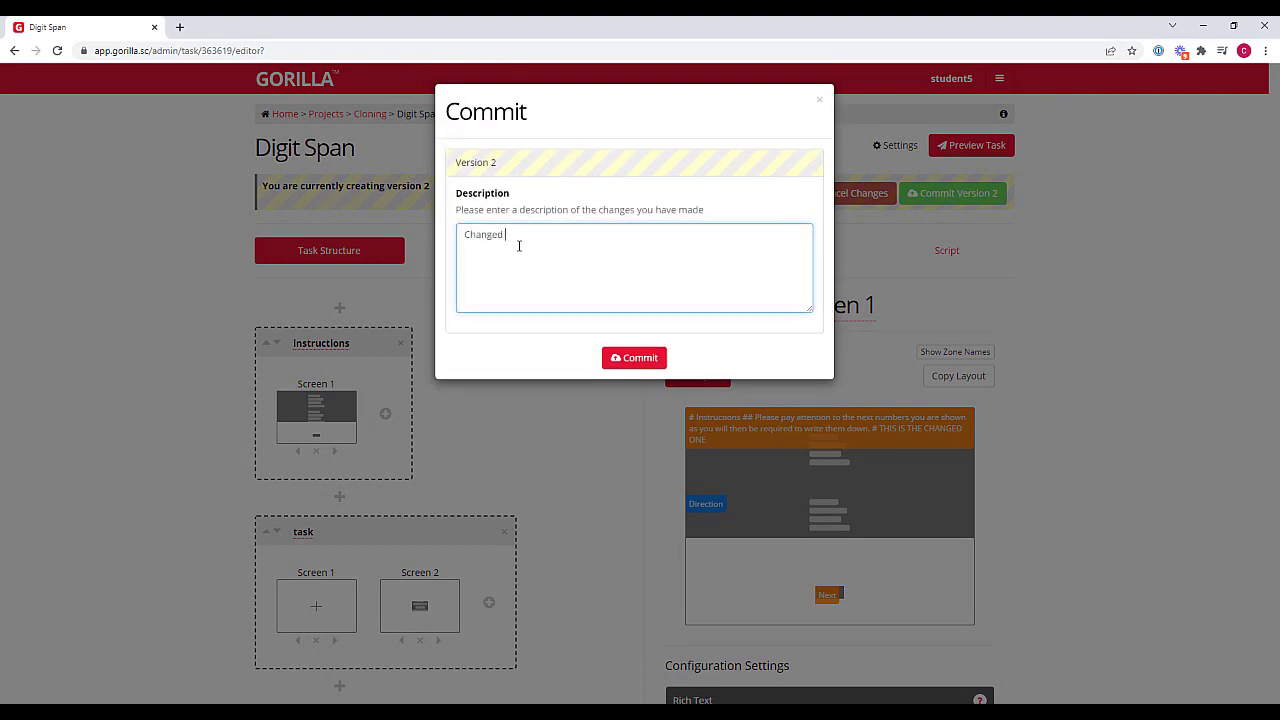
type("Changed text prompt")
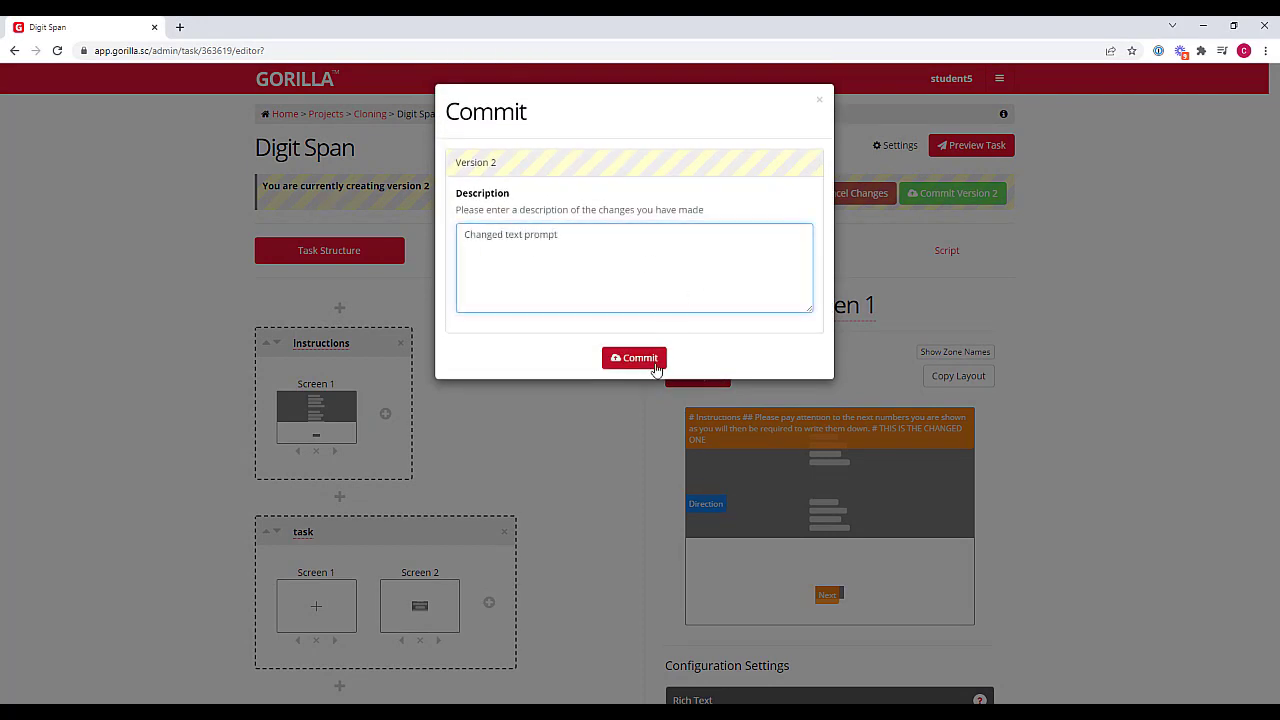
left_click(626, 362)
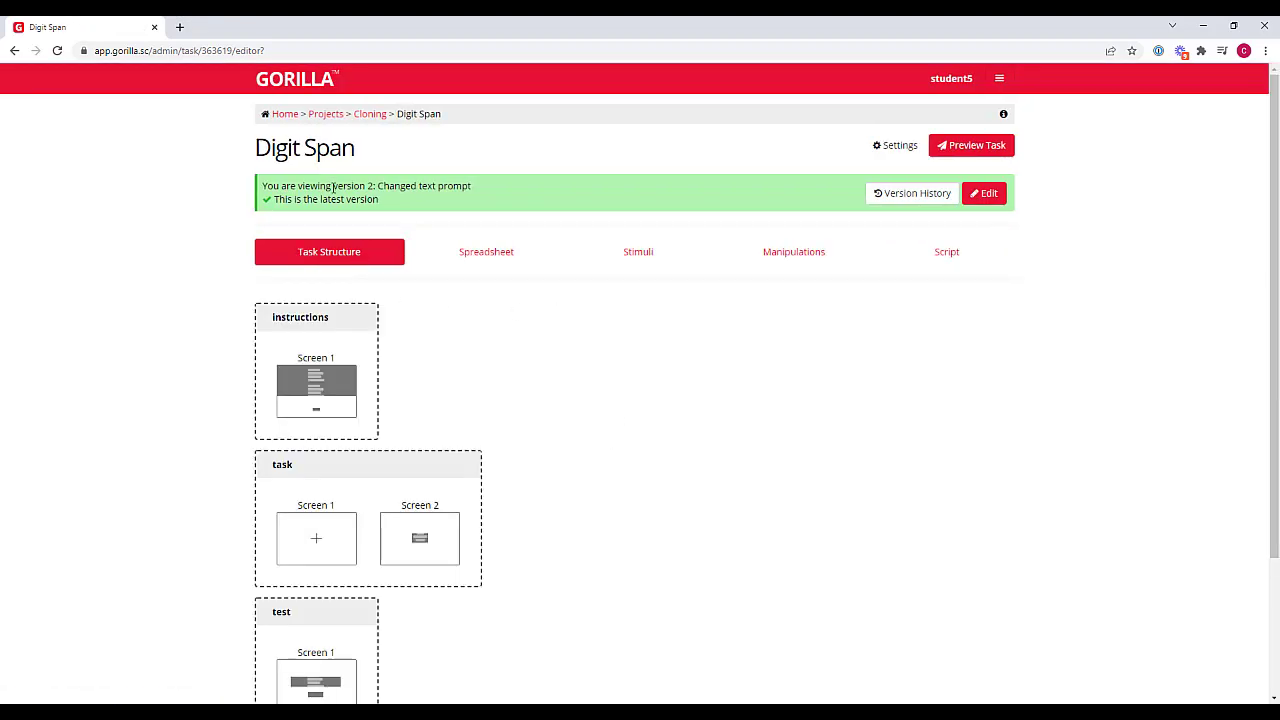
left_click_drag(331, 185, 472, 186)
left_click(533, 185)
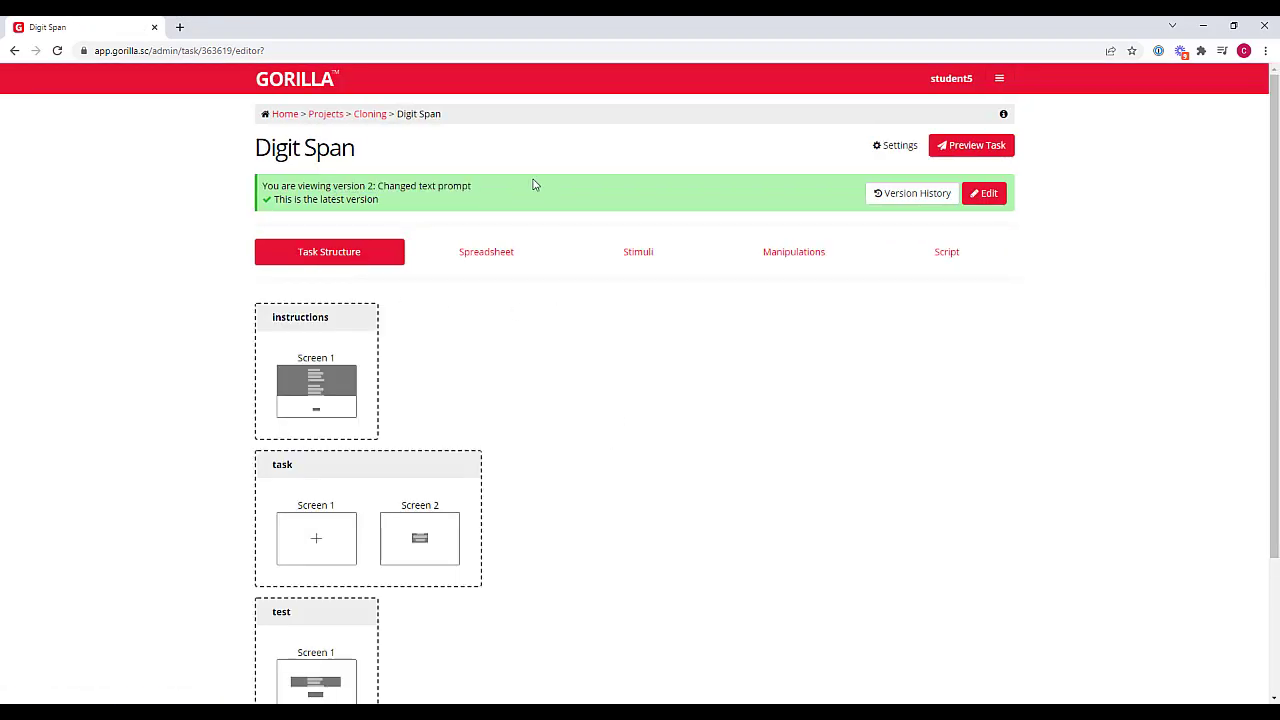
Return to the Example: Spreadsheet Adaptivity experiment in the Cloning project and check which task version its Digit Span nodes use
left_click(370, 114)
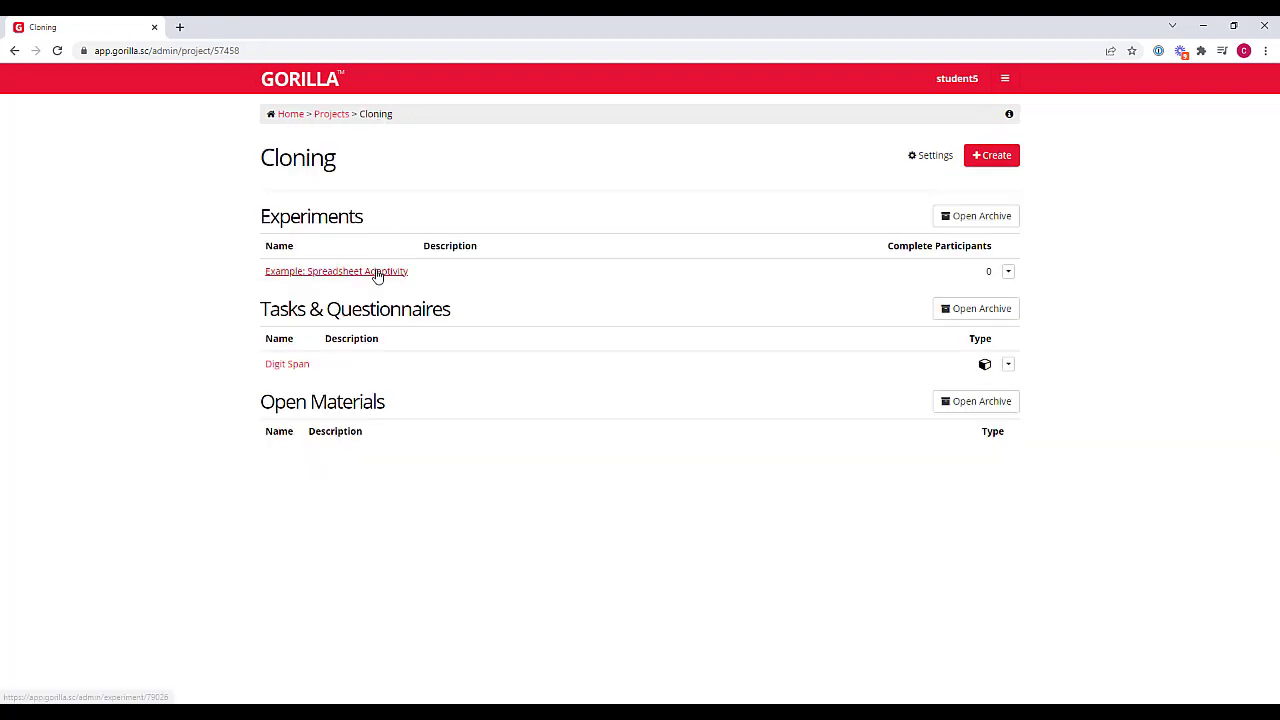
left_click(378, 273)
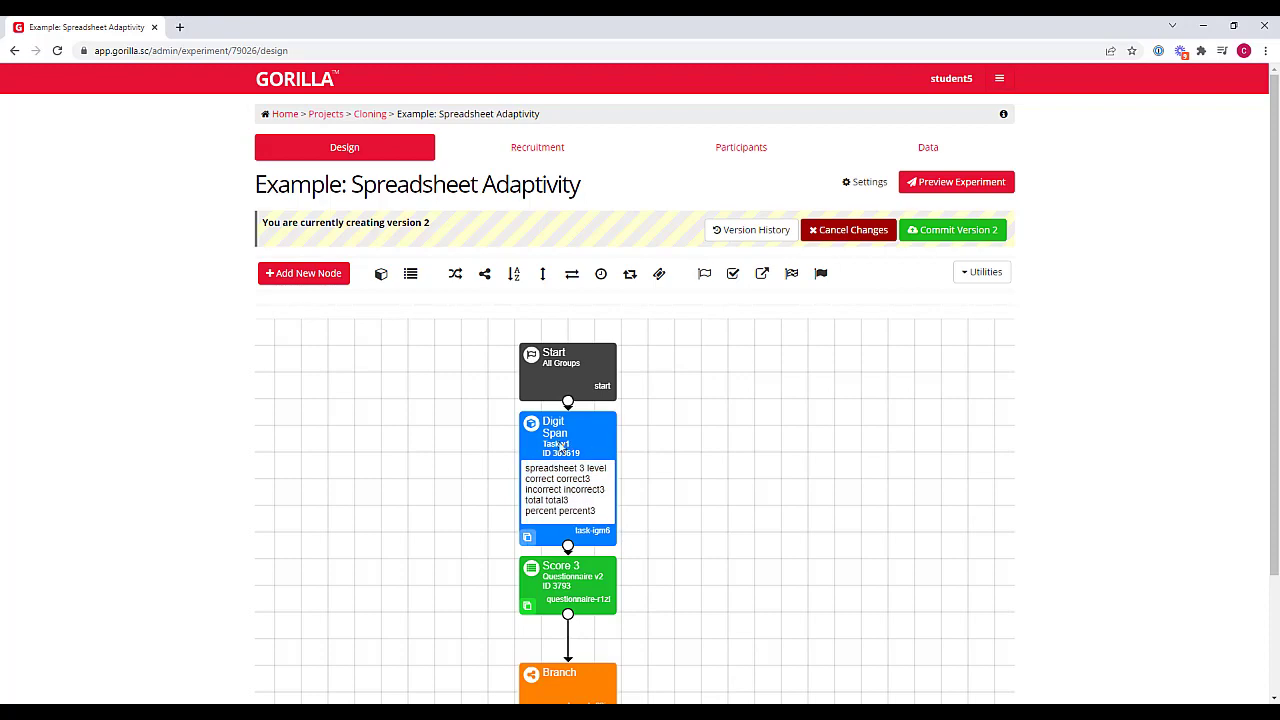
scroll(730, 462, "down", 4)
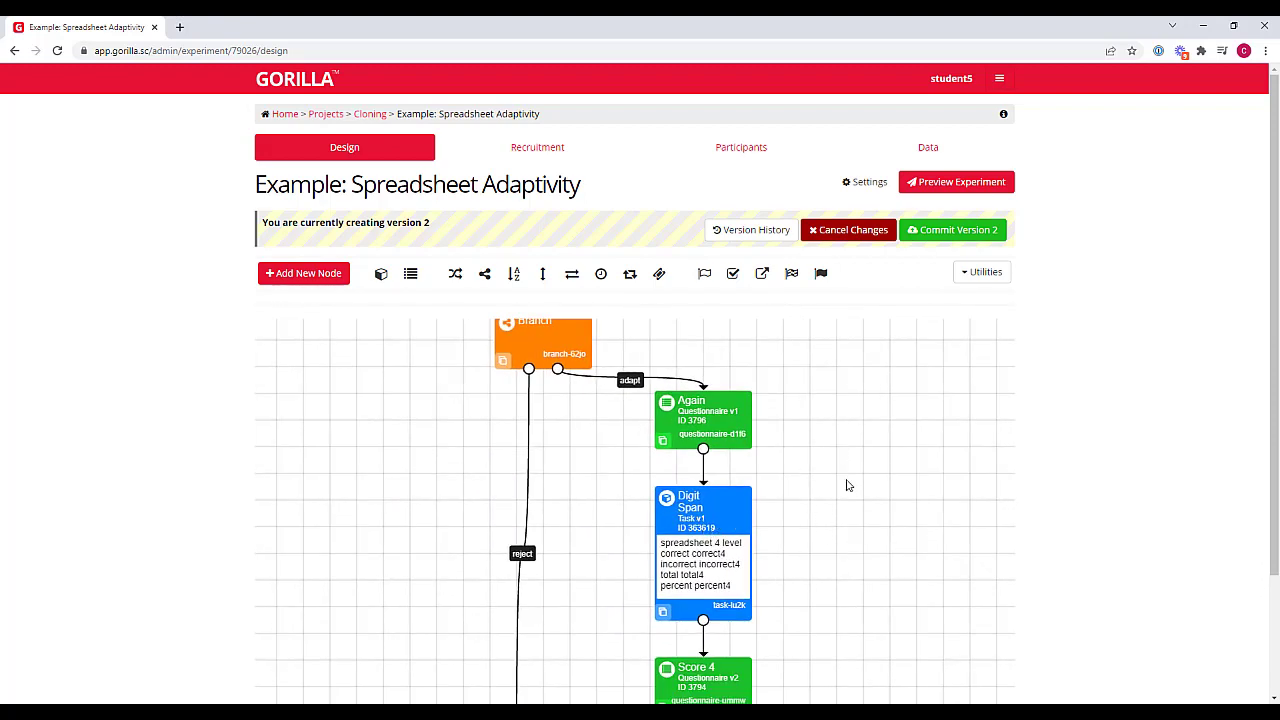
scroll(800, 460, "up", 2)
scroll(782, 455, "up", 2)
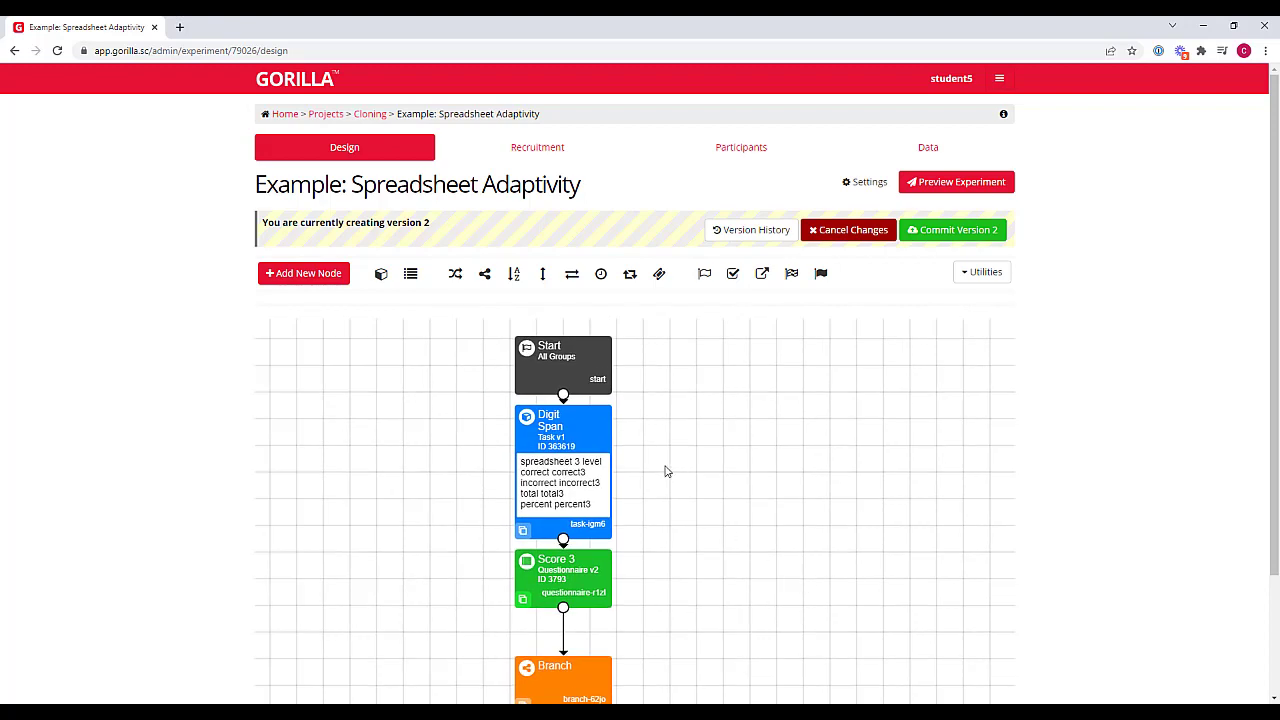
Update the first Digit Span node to the latest version (2), applying the update to all tree nodes that use this task
left_click(579, 422)
scroll(450, 475, "down", 3)
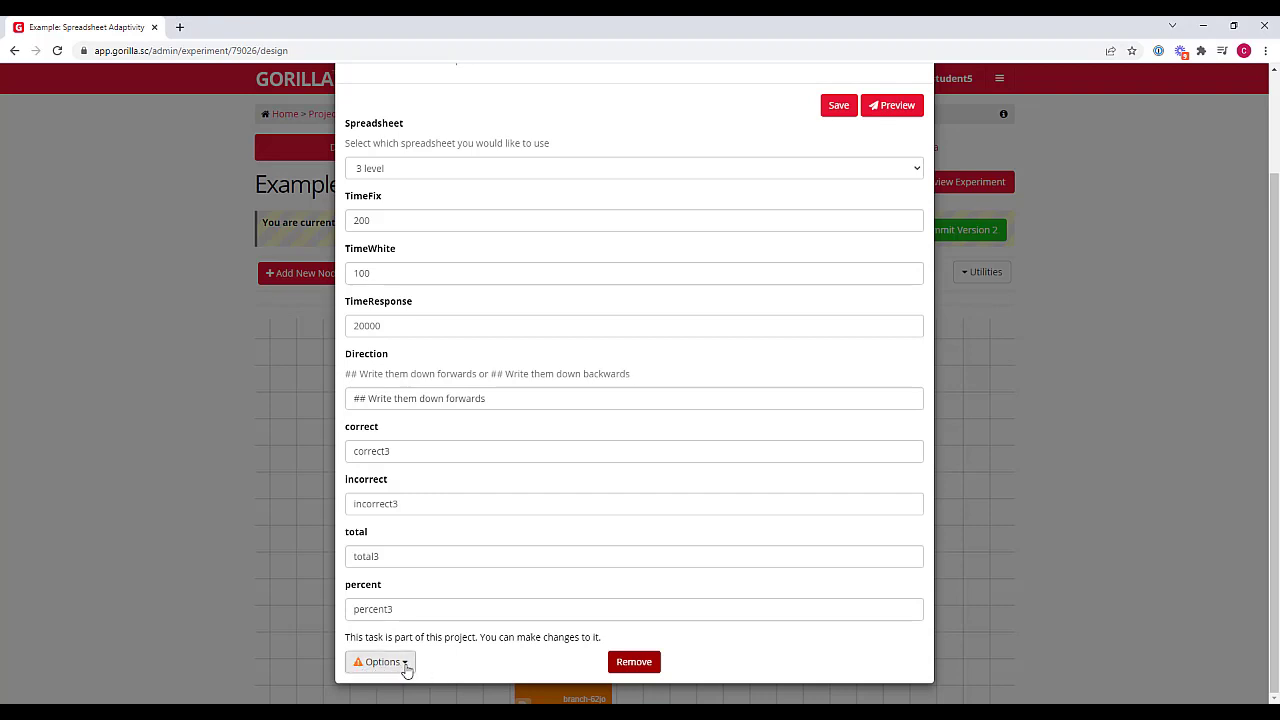
left_click(405, 665)
scroll(434, 654, "down", 1)
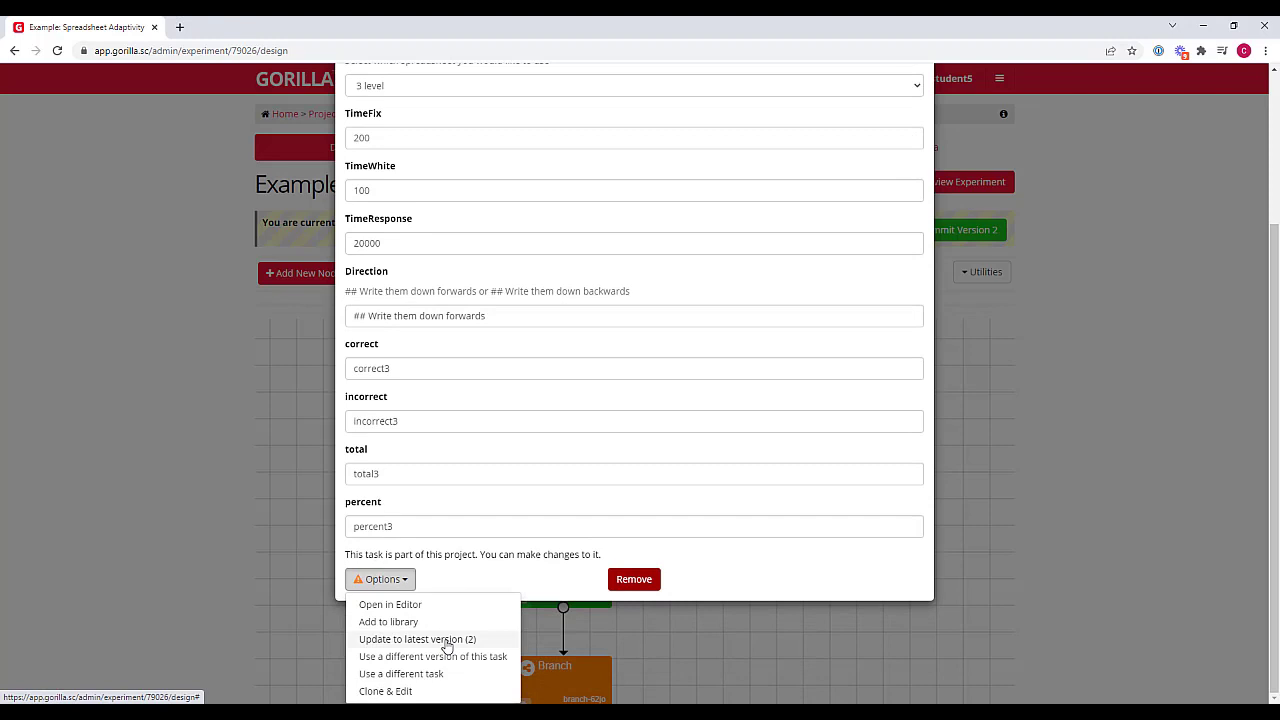
left_click(447, 640)
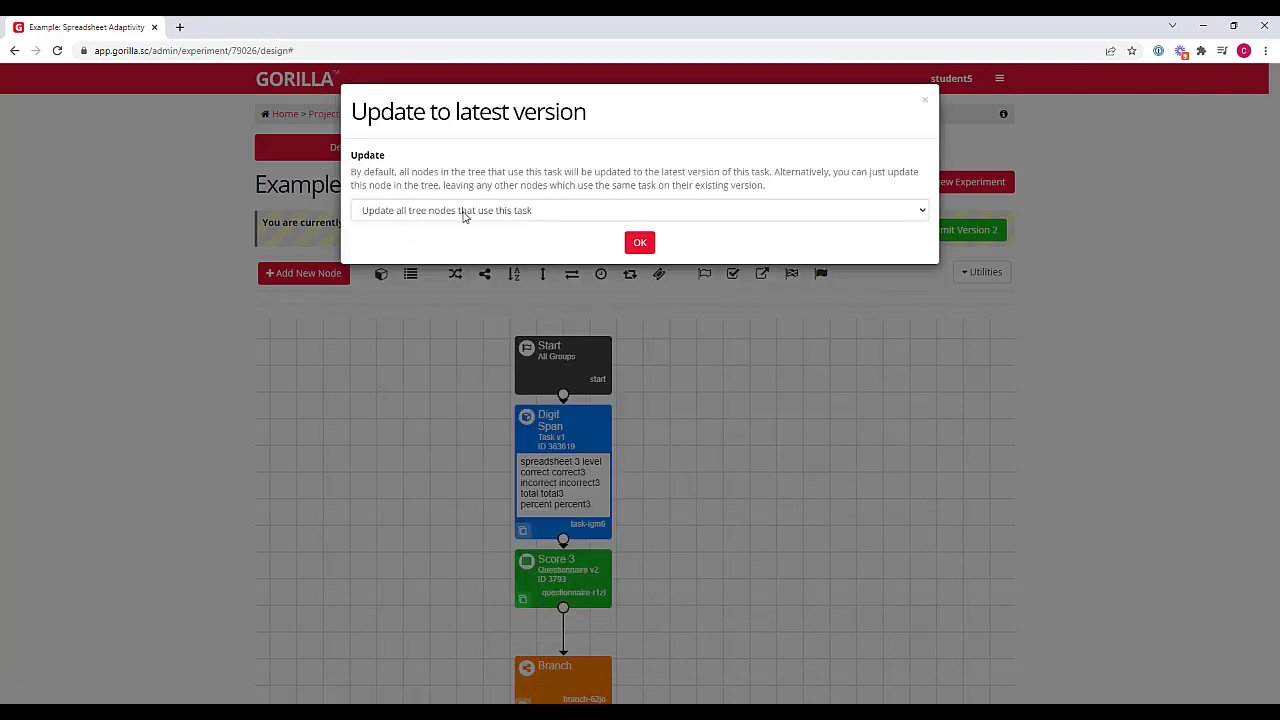
left_click(571, 210)
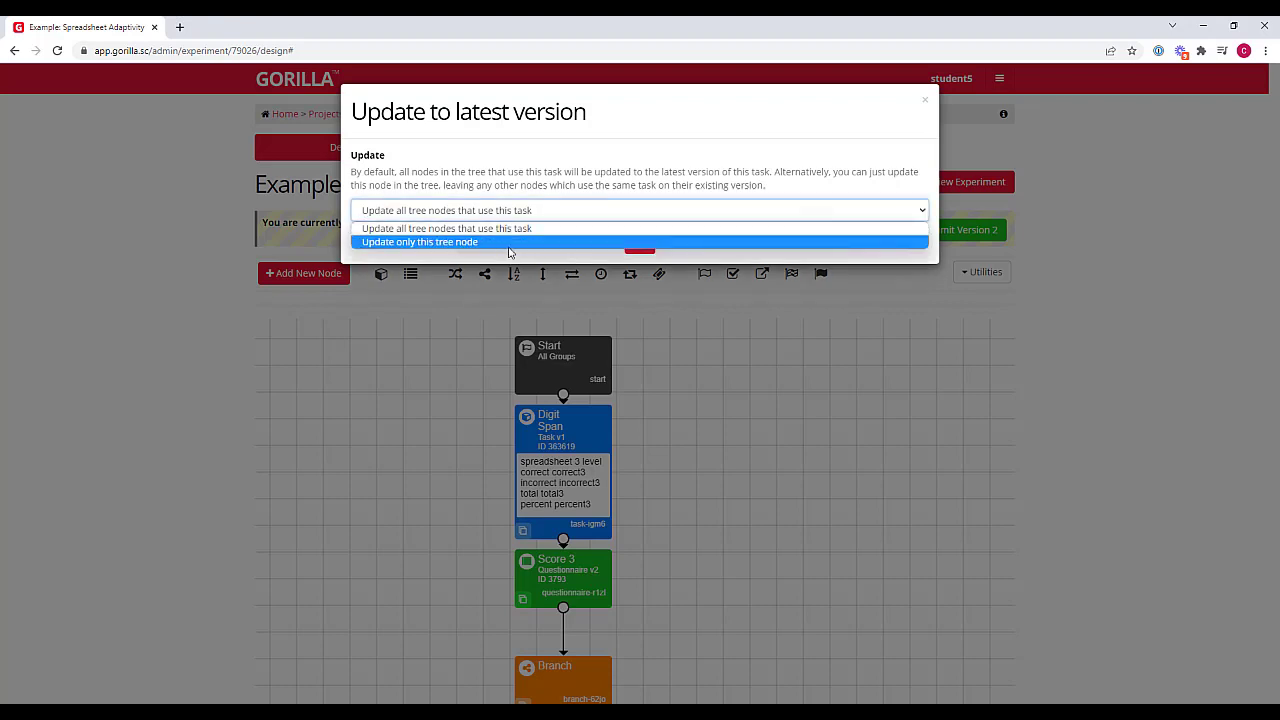
left_click(527, 183)
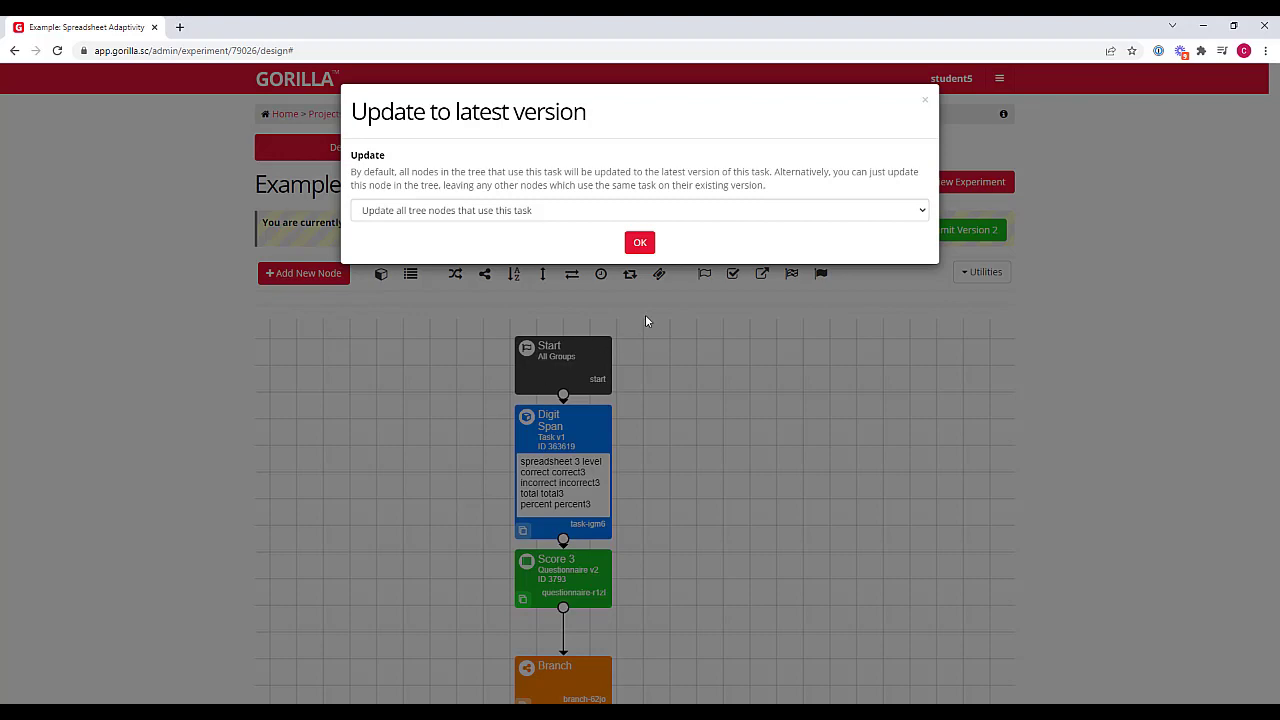
left_click(637, 248)
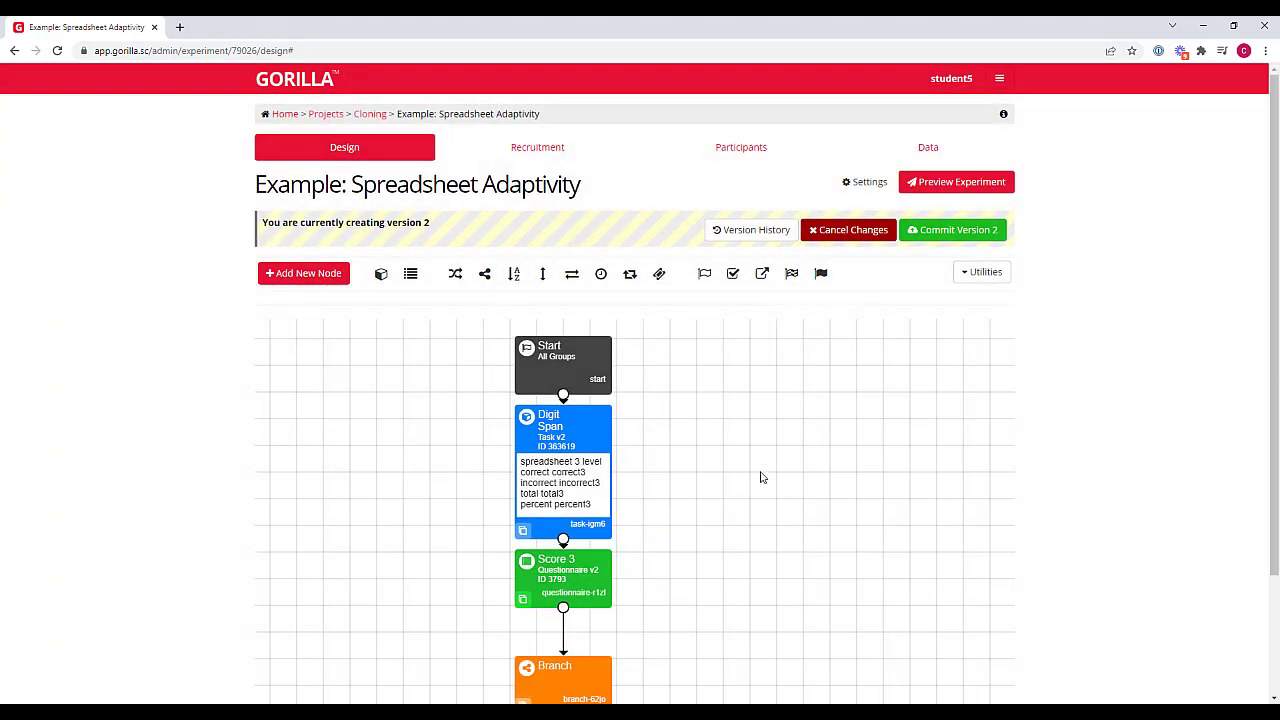
Examine the task version of the Digit Span nodes across the experiment tree and the utilities offered for the whole tree
left_click_drag(746, 488, 727, 413)
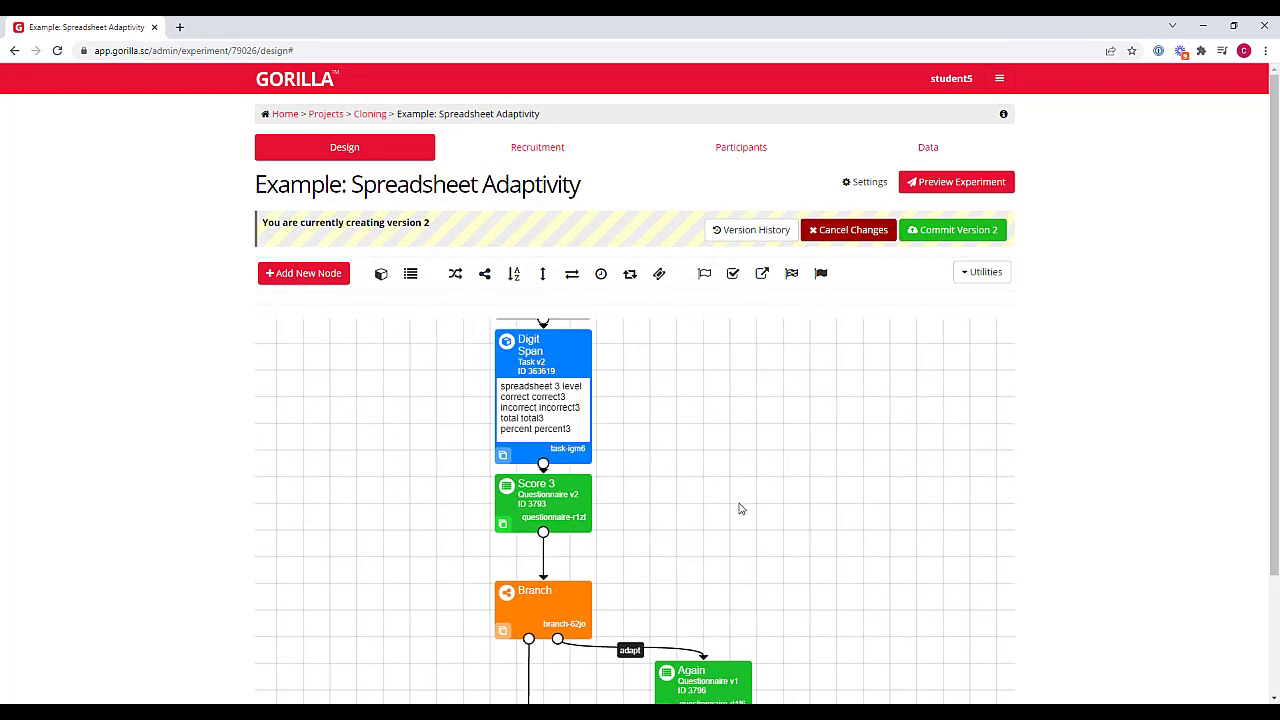
left_click_drag(787, 597, 722, 472)
left_click_drag(767, 574, 725, 403)
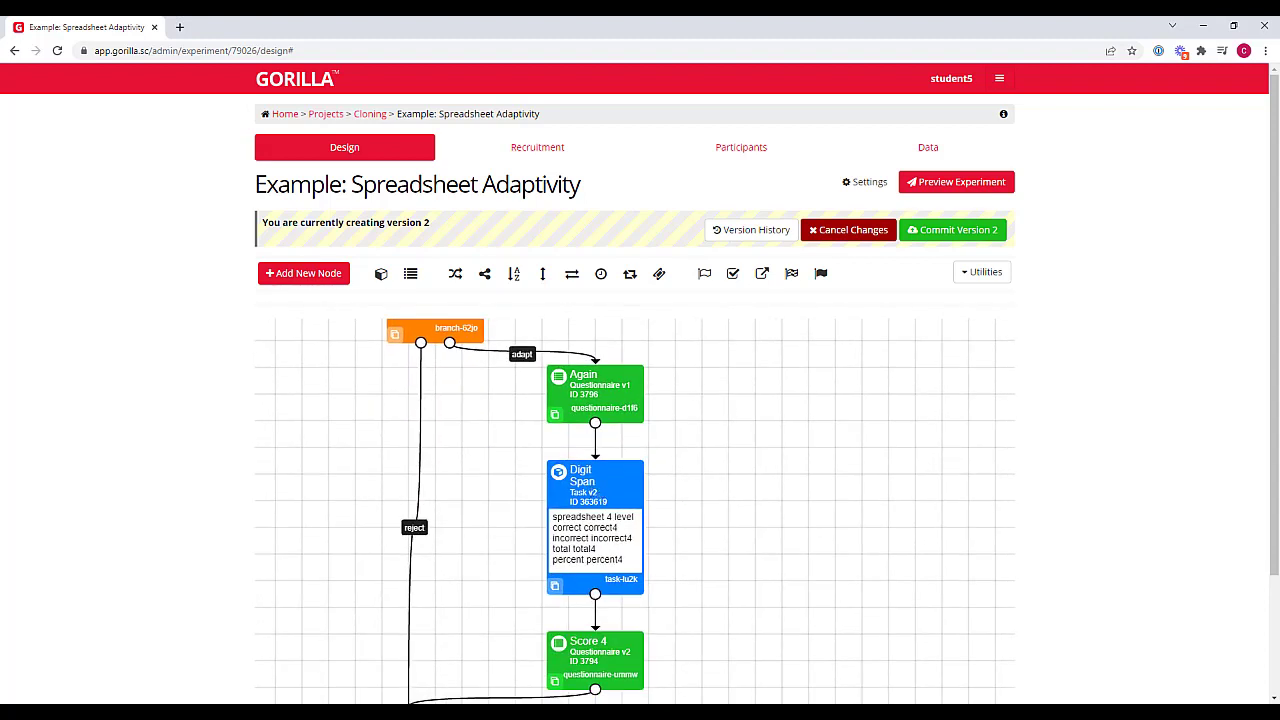
left_click_drag(777, 477, 800, 655)
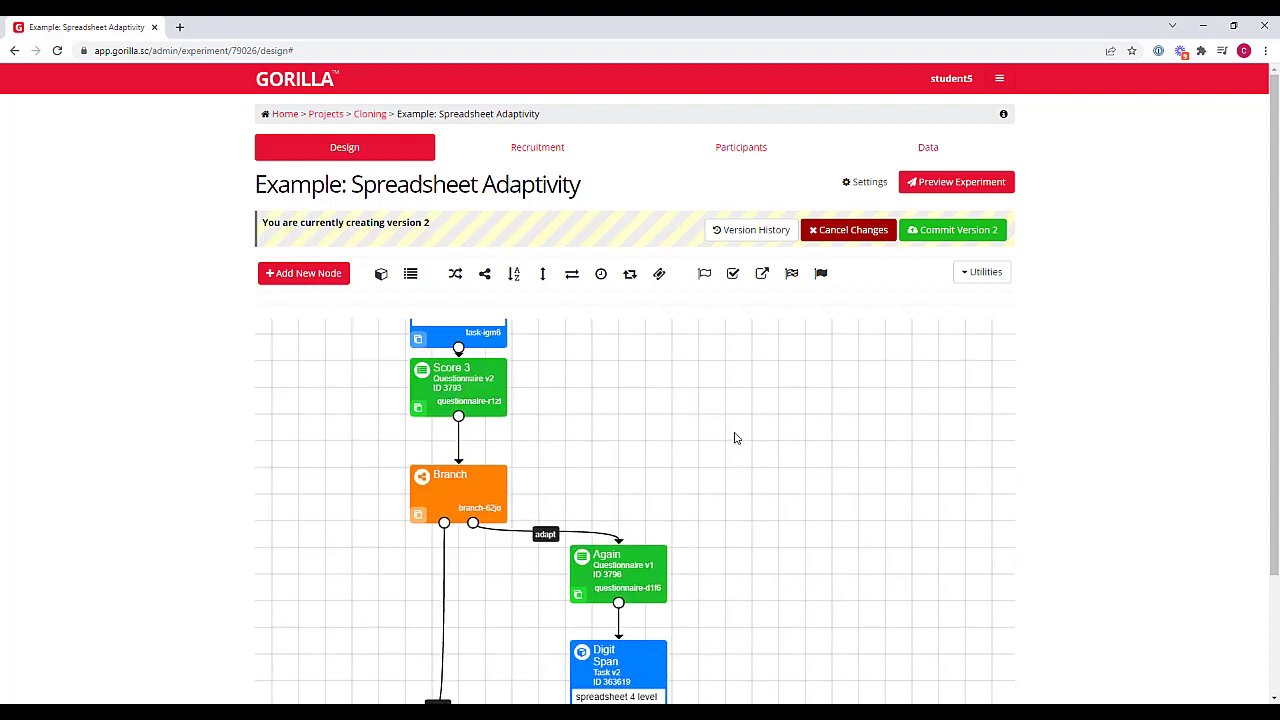
left_click_drag(735, 438, 795, 563)
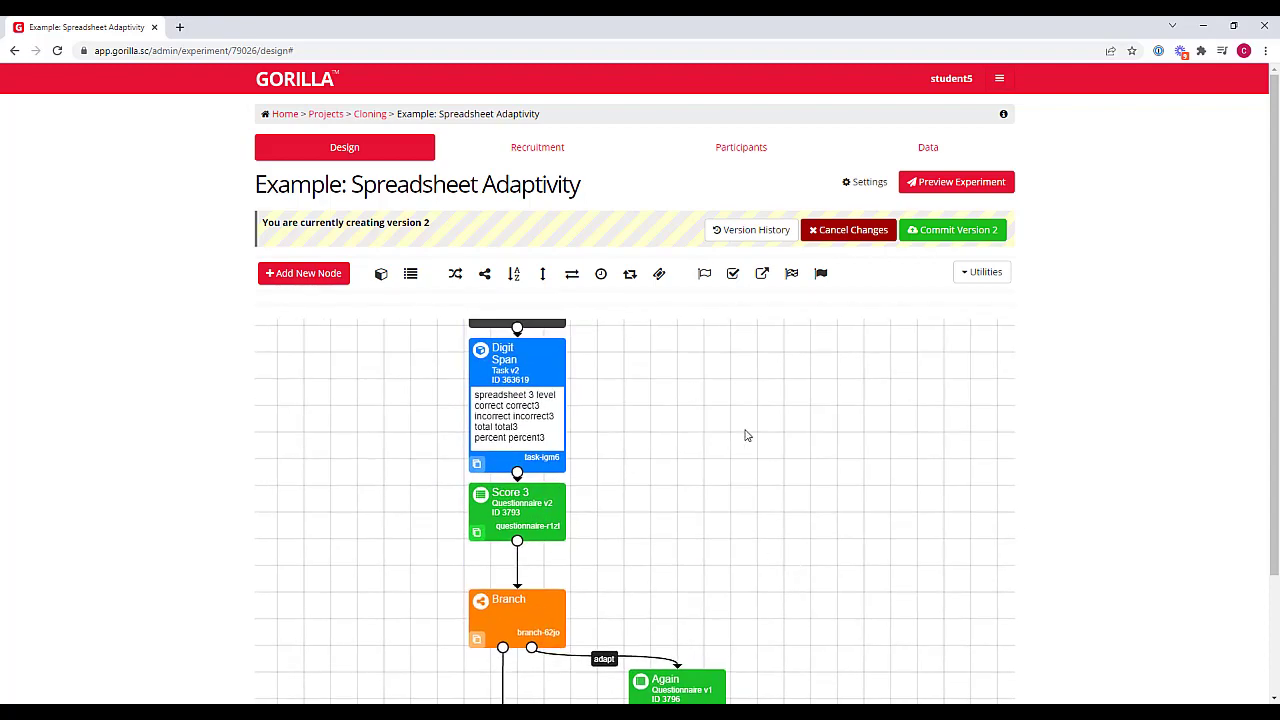
left_click(970, 273)
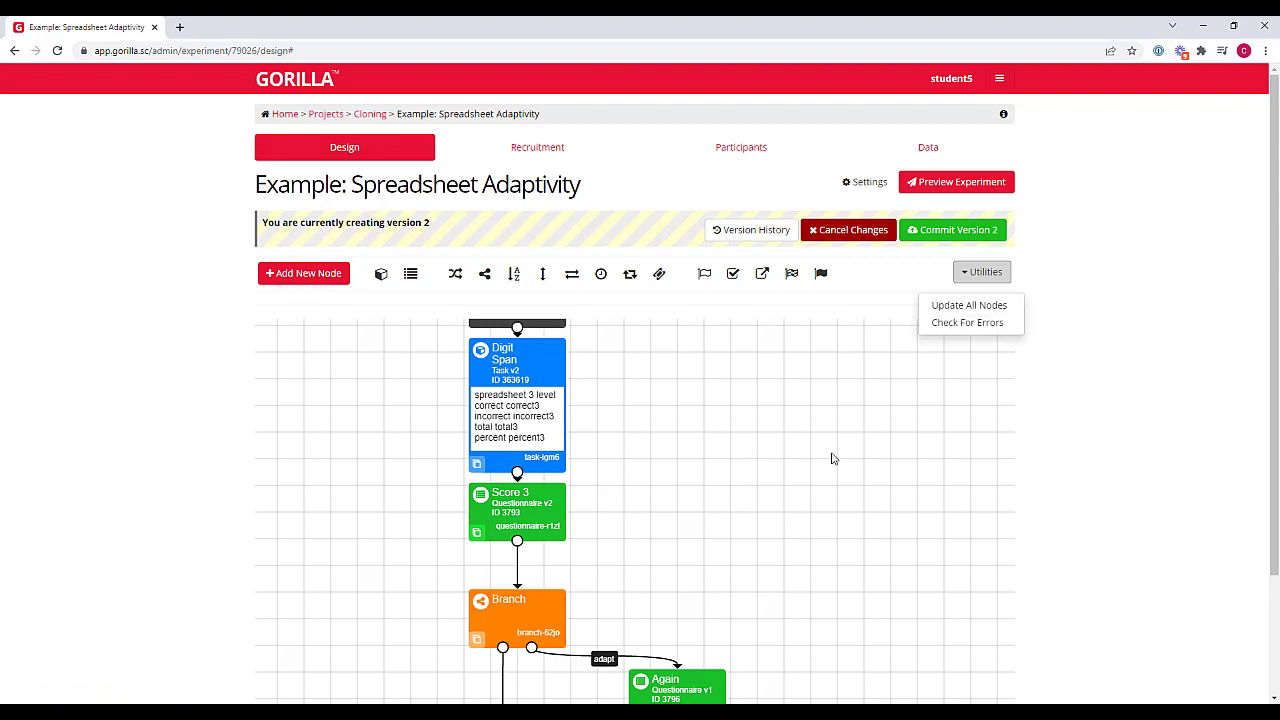
left_click(883, 457)
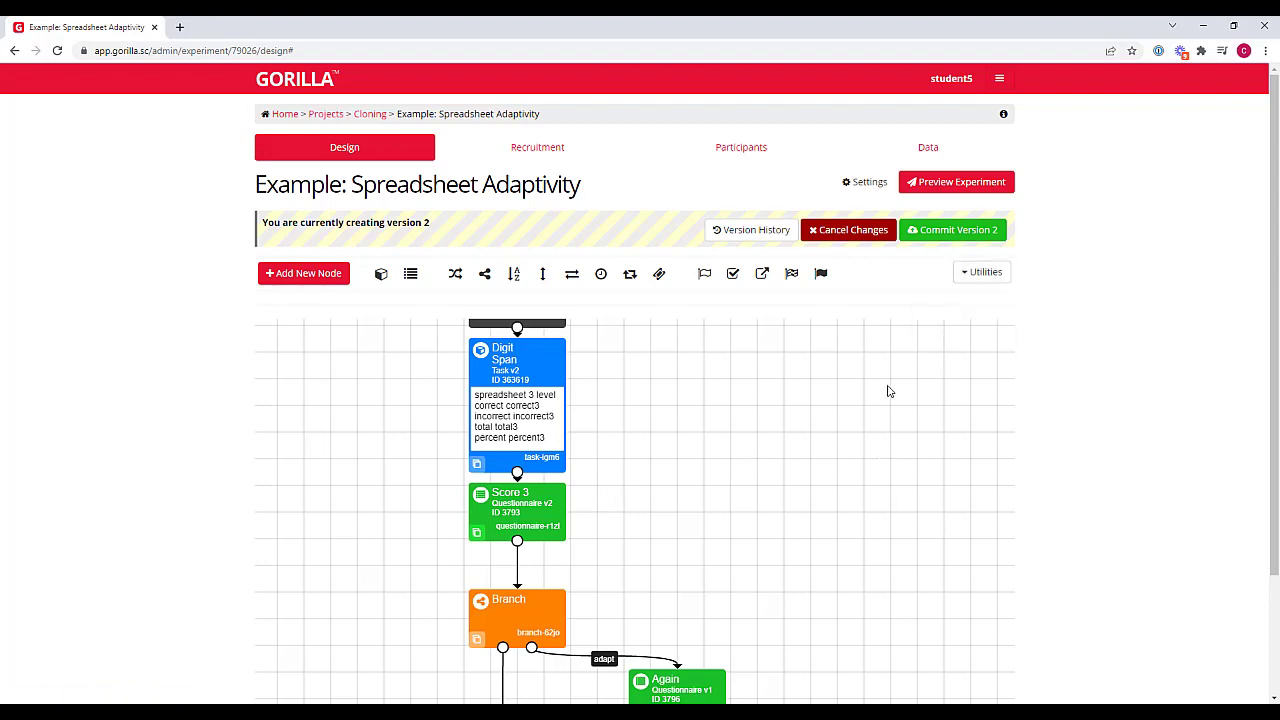
Preview the whole experiment and check the instructions screen of its first Digit Span task
scroll(884, 410, "up", 2)
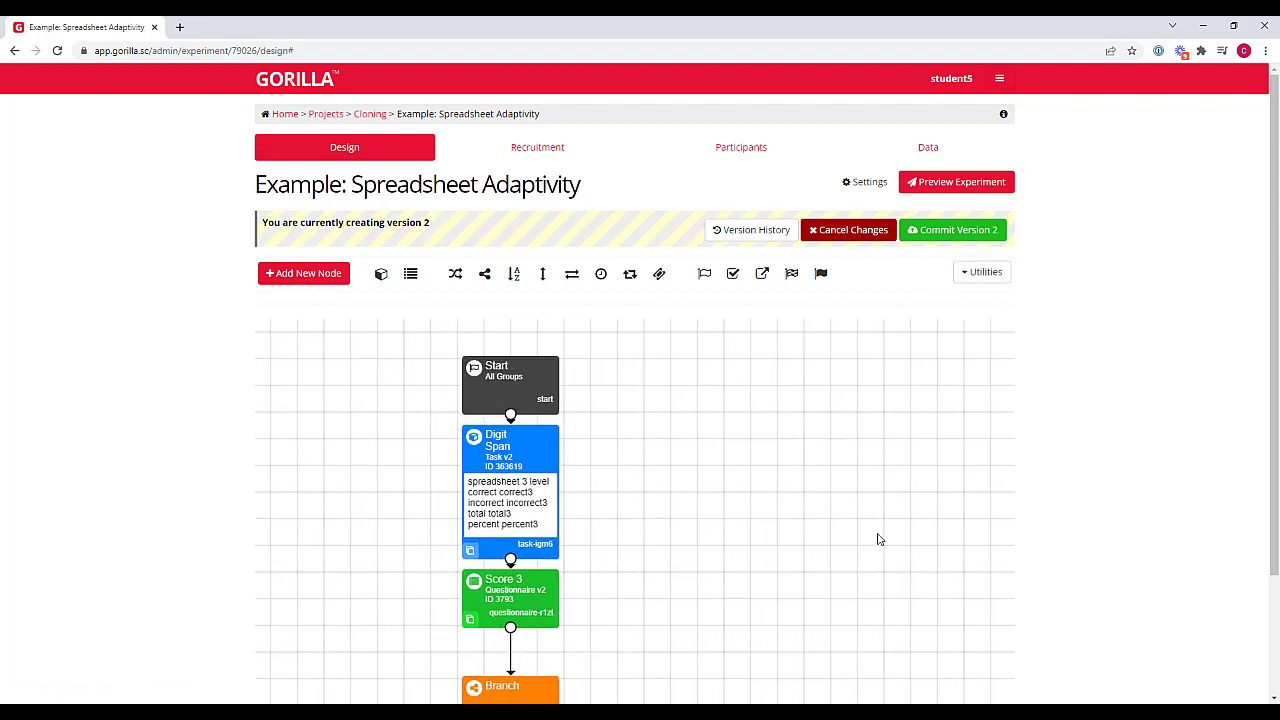
left_click(940, 184)
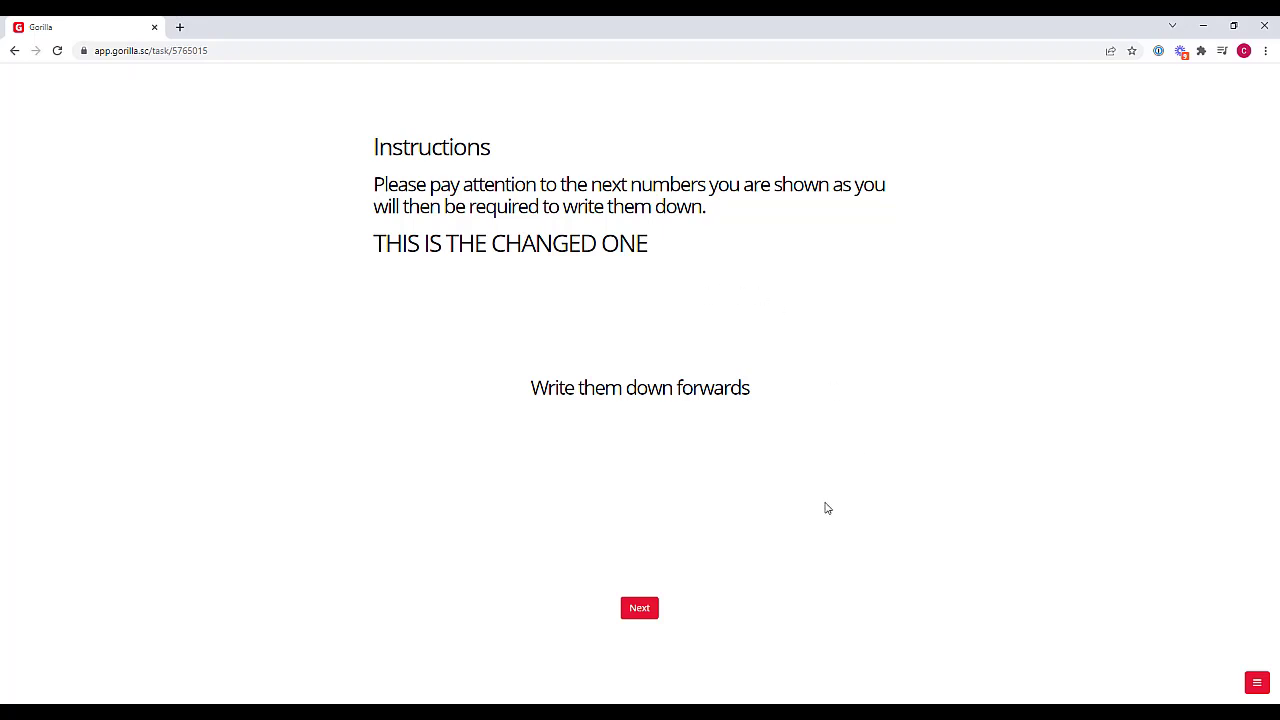
left_click(1257, 683)
left_click(1236, 658)
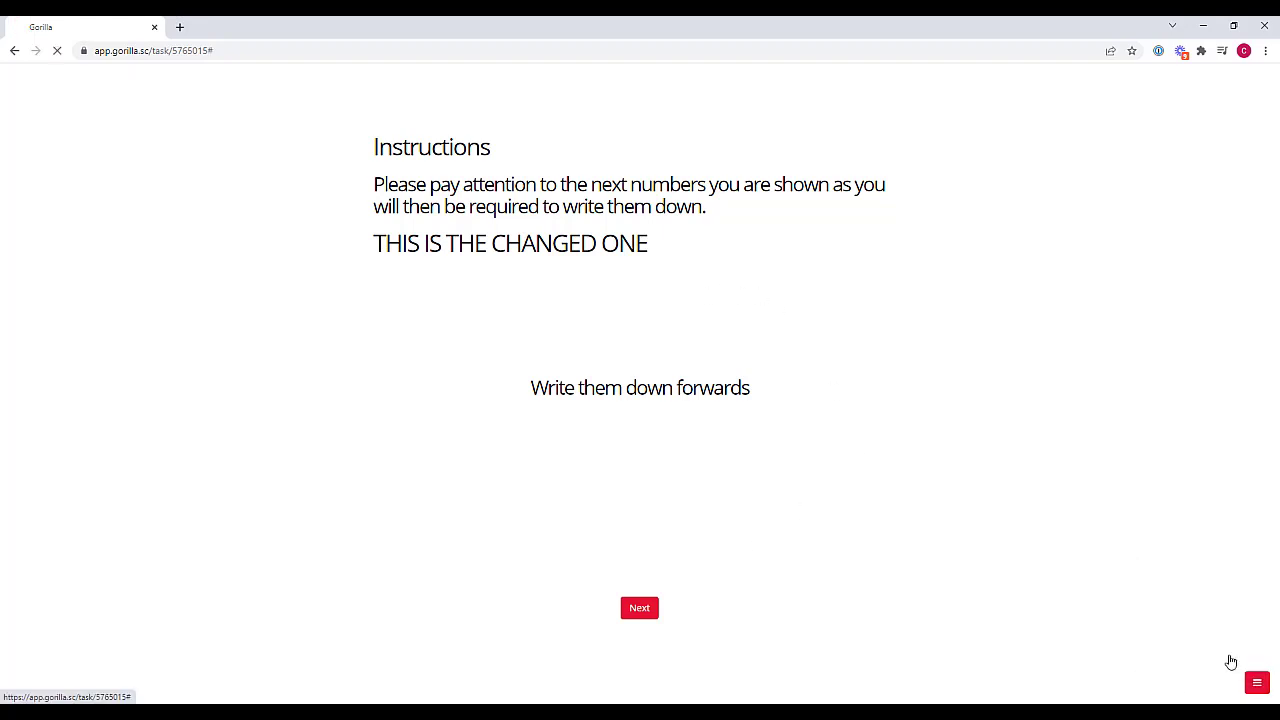